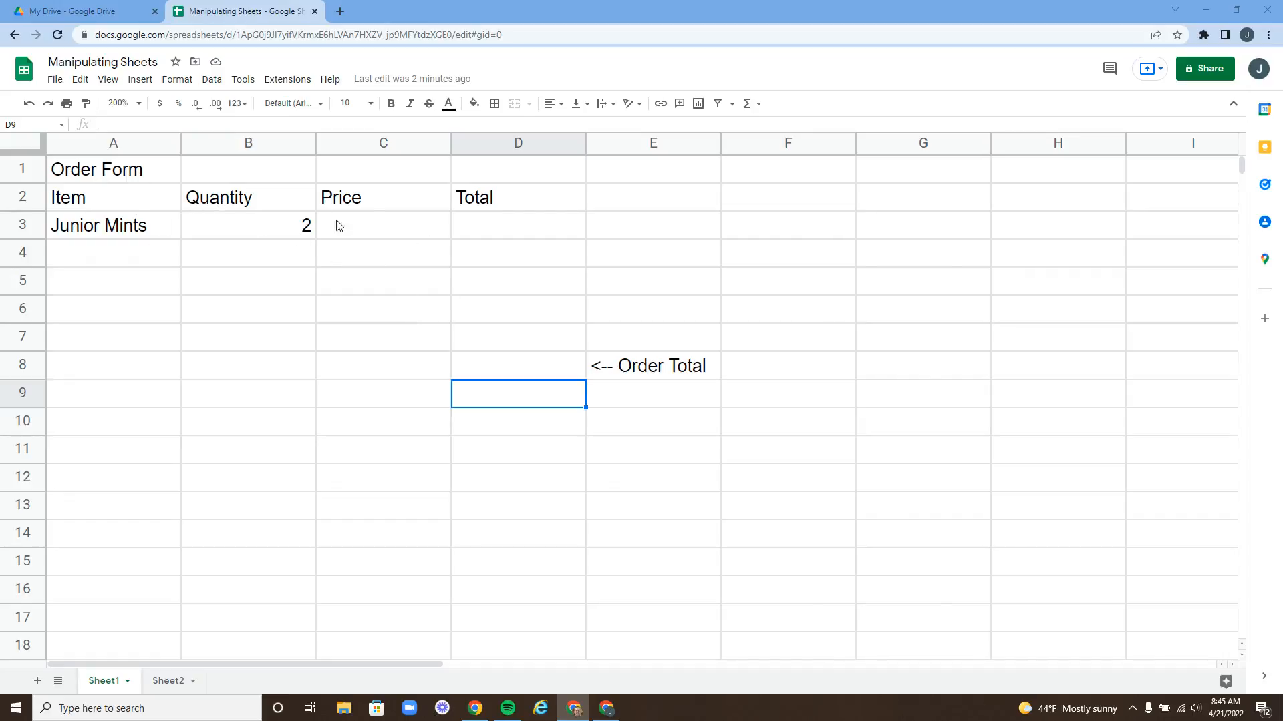
Step: Merge cells A1 through D1 so the Order Form title spans the four table columns
drag(142, 173, 487, 181)
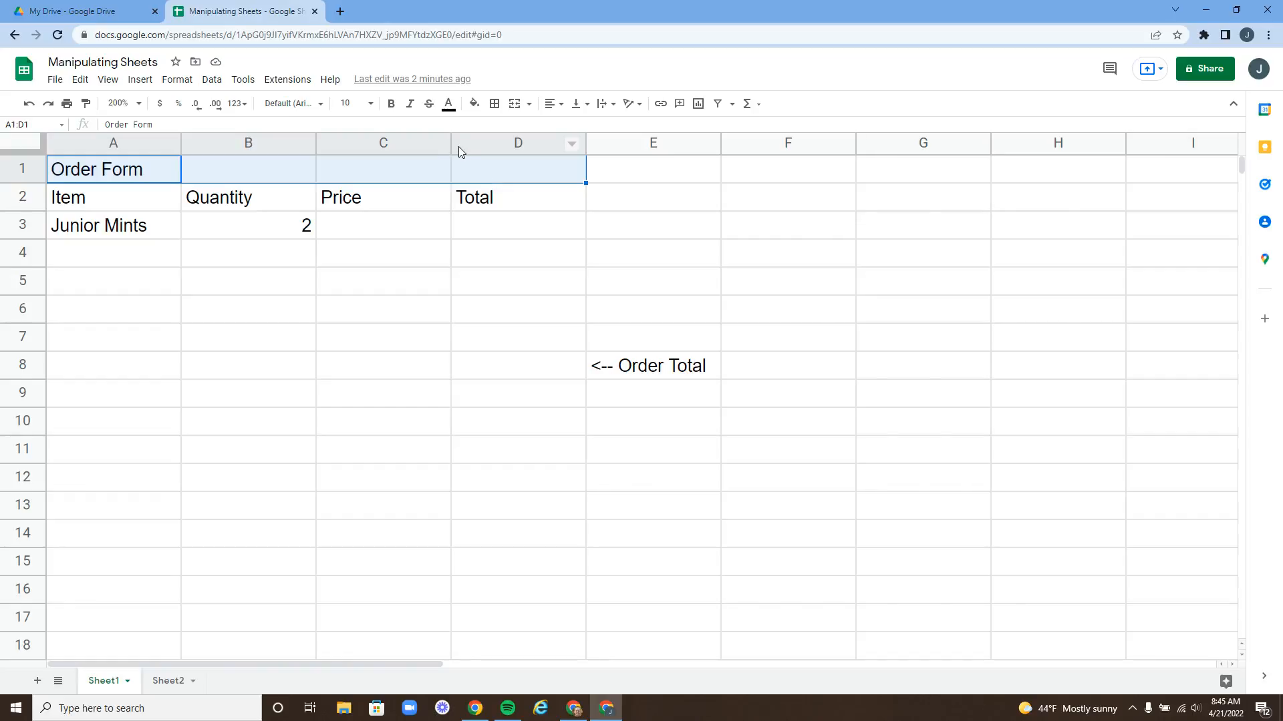
click(516, 107)
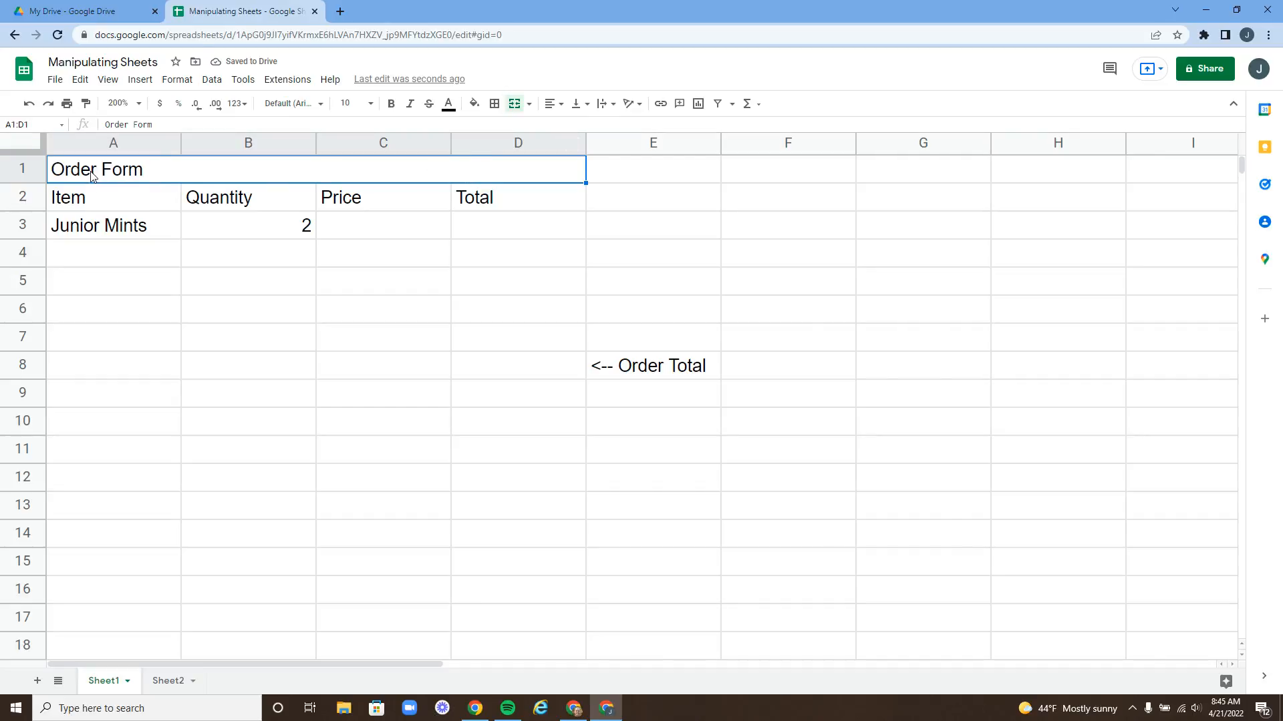
Step: Bold the title and column header cells A1:D2 and fill them with light blue
drag(92, 174, 378, 205)
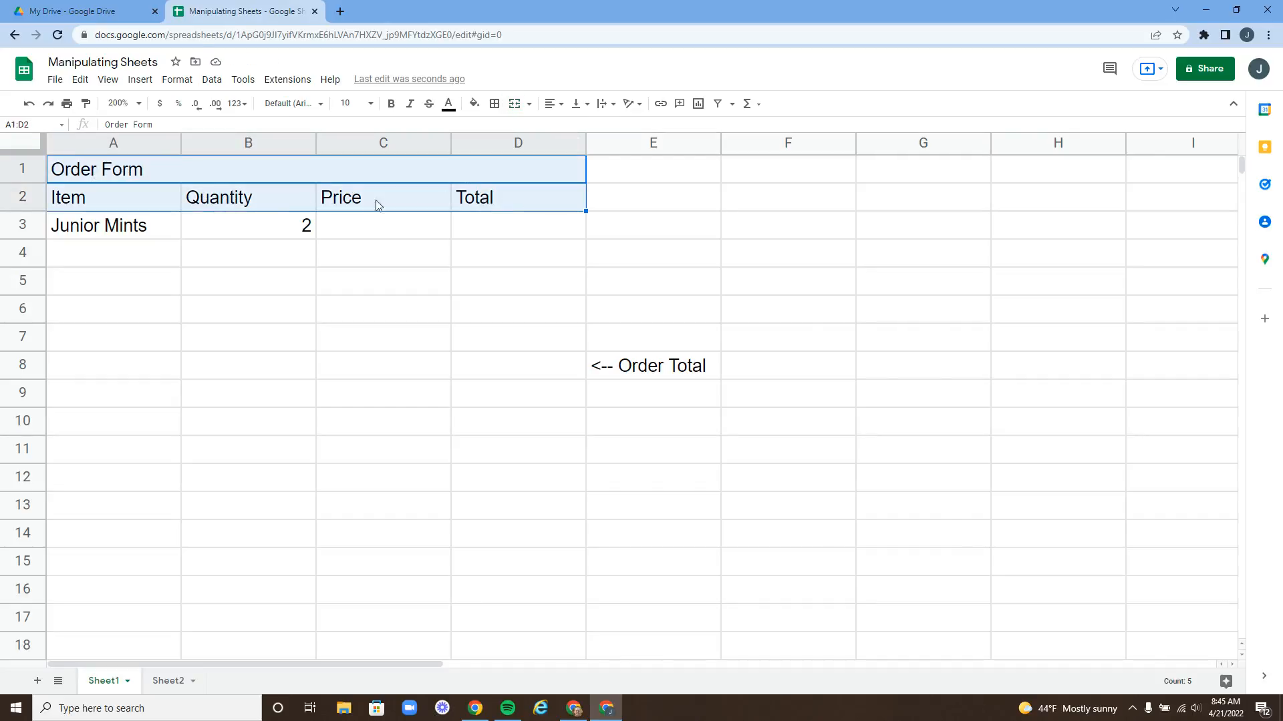
click(391, 103)
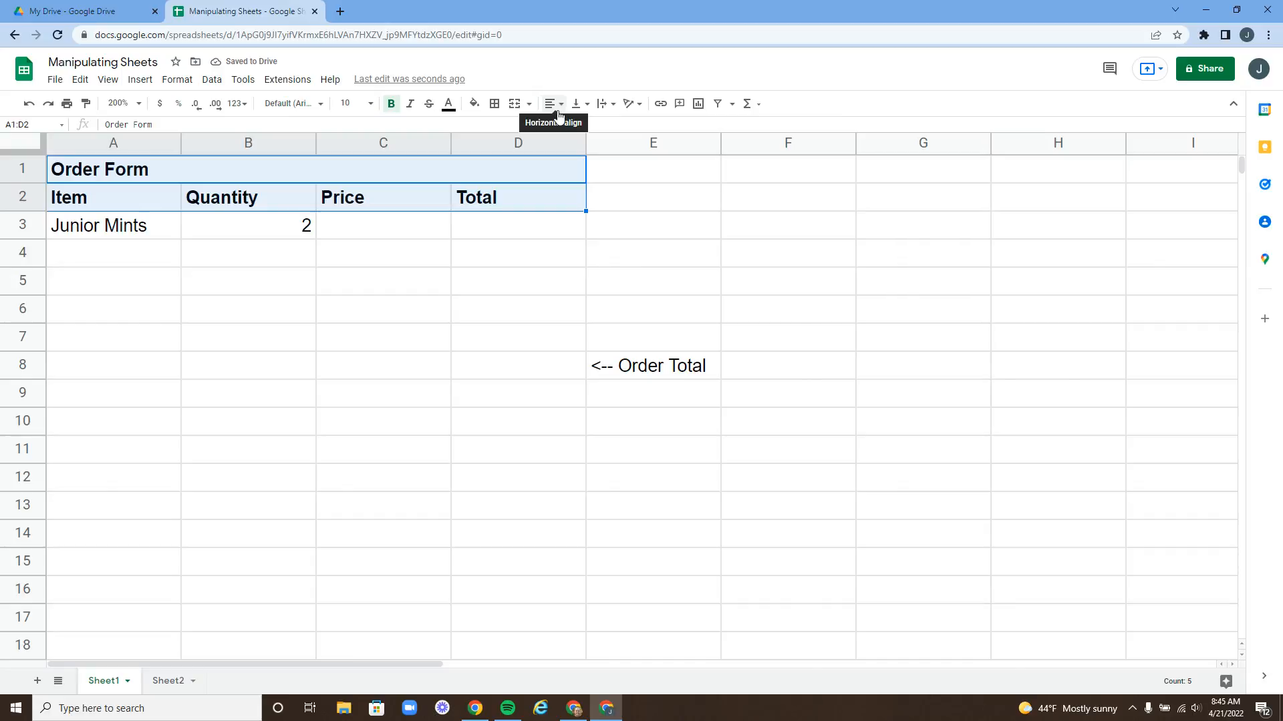
click(475, 104)
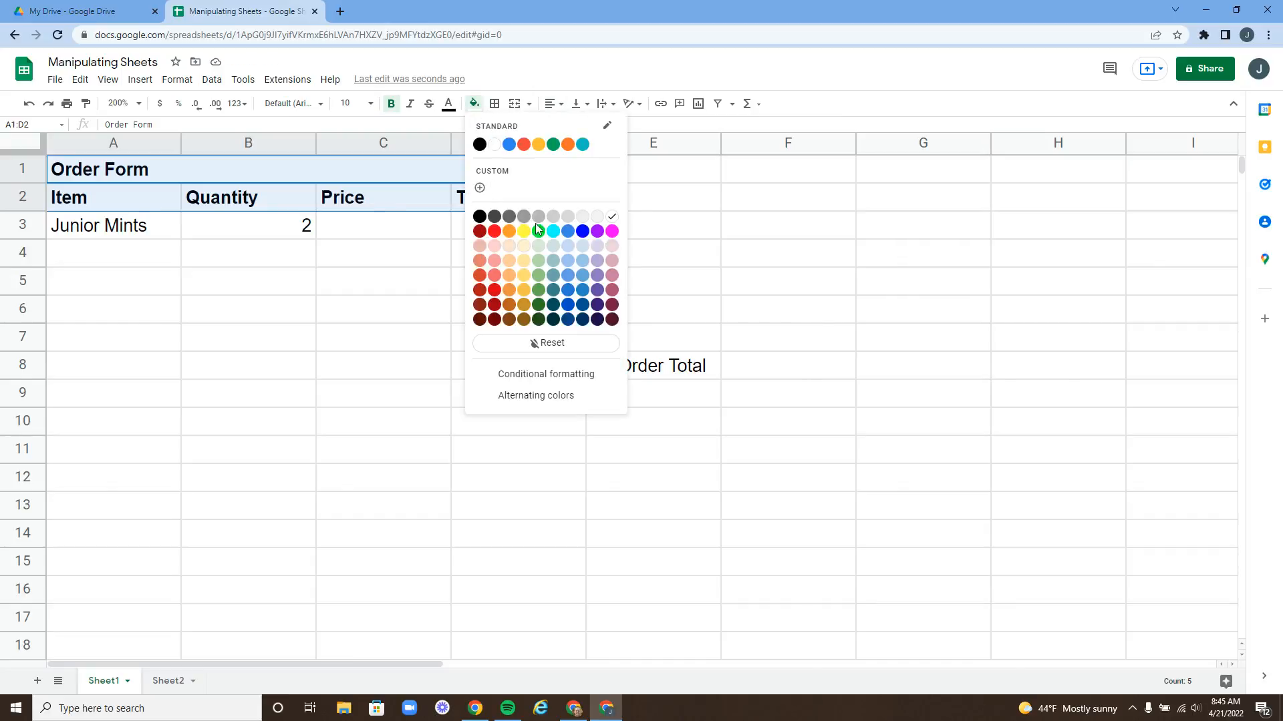
click(569, 248)
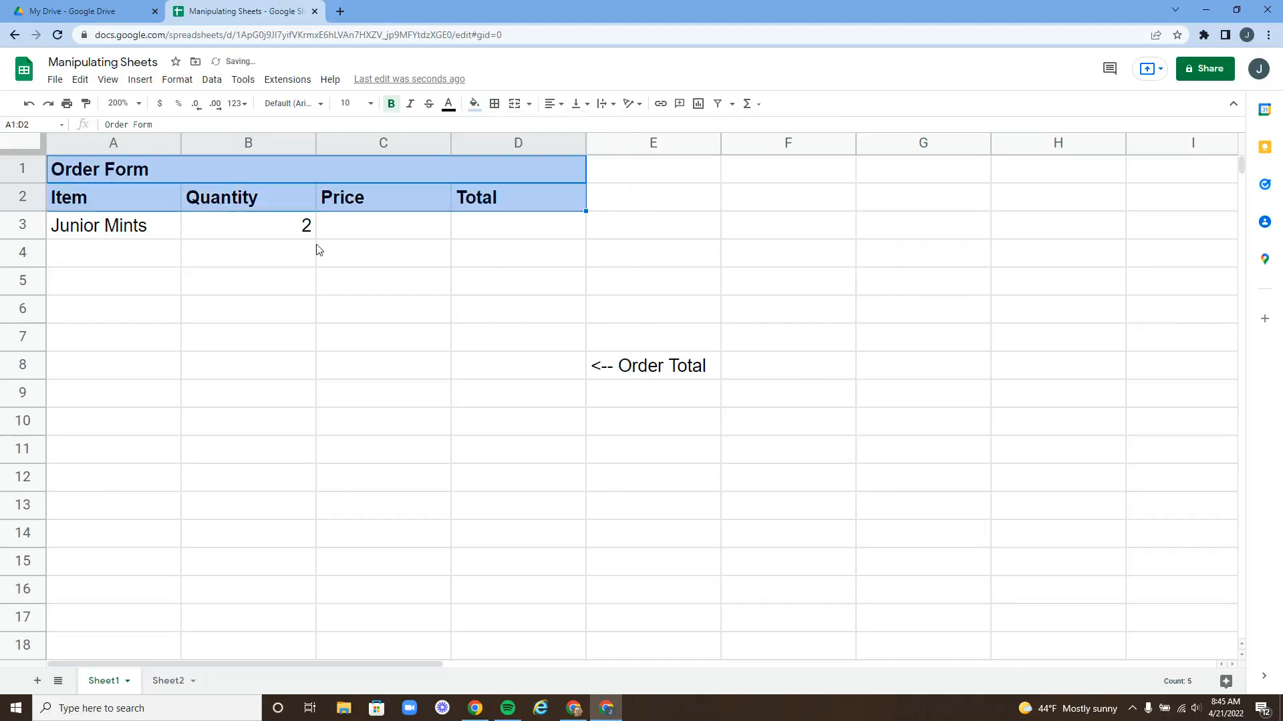
click(191, 250)
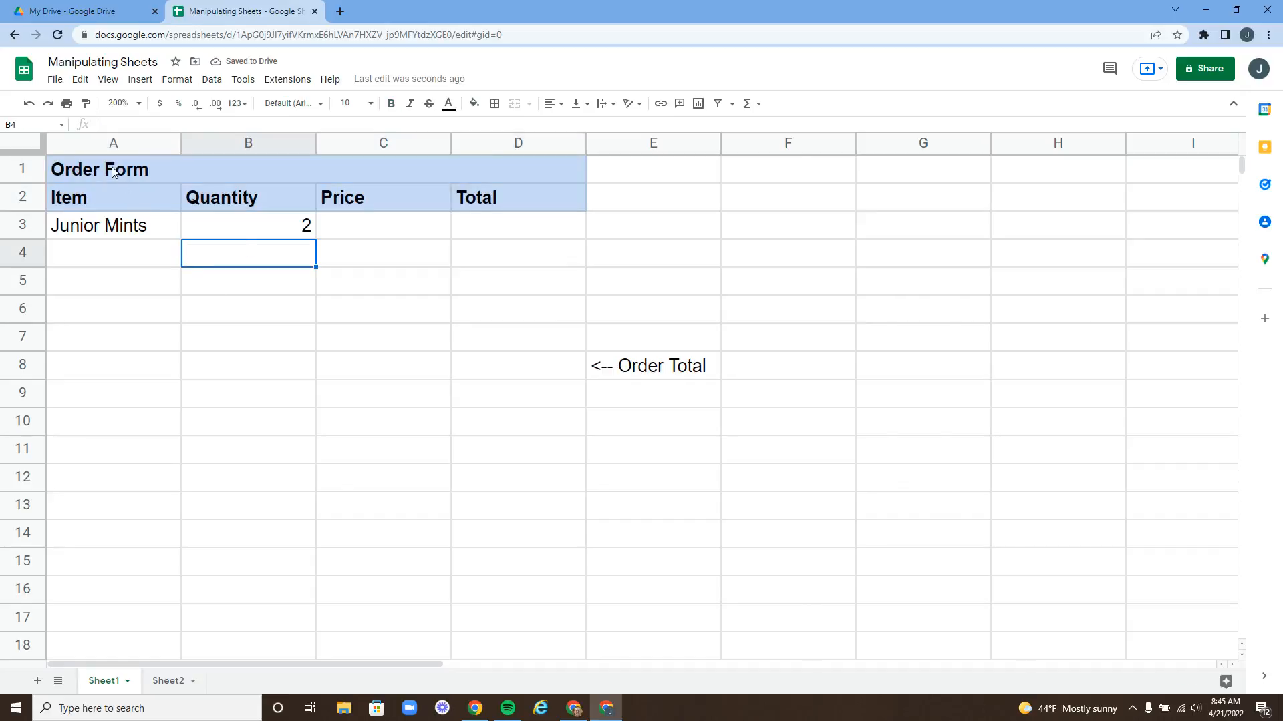
drag(244, 169, 448, 372)
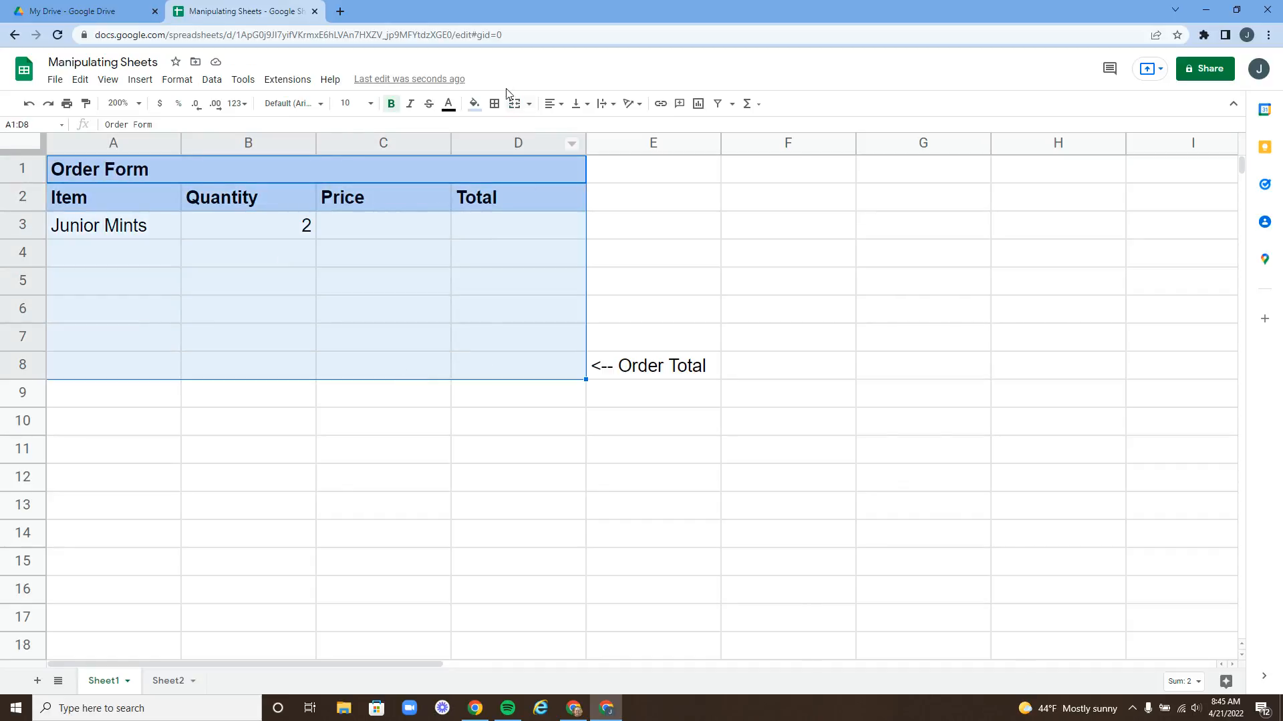
click(494, 103)
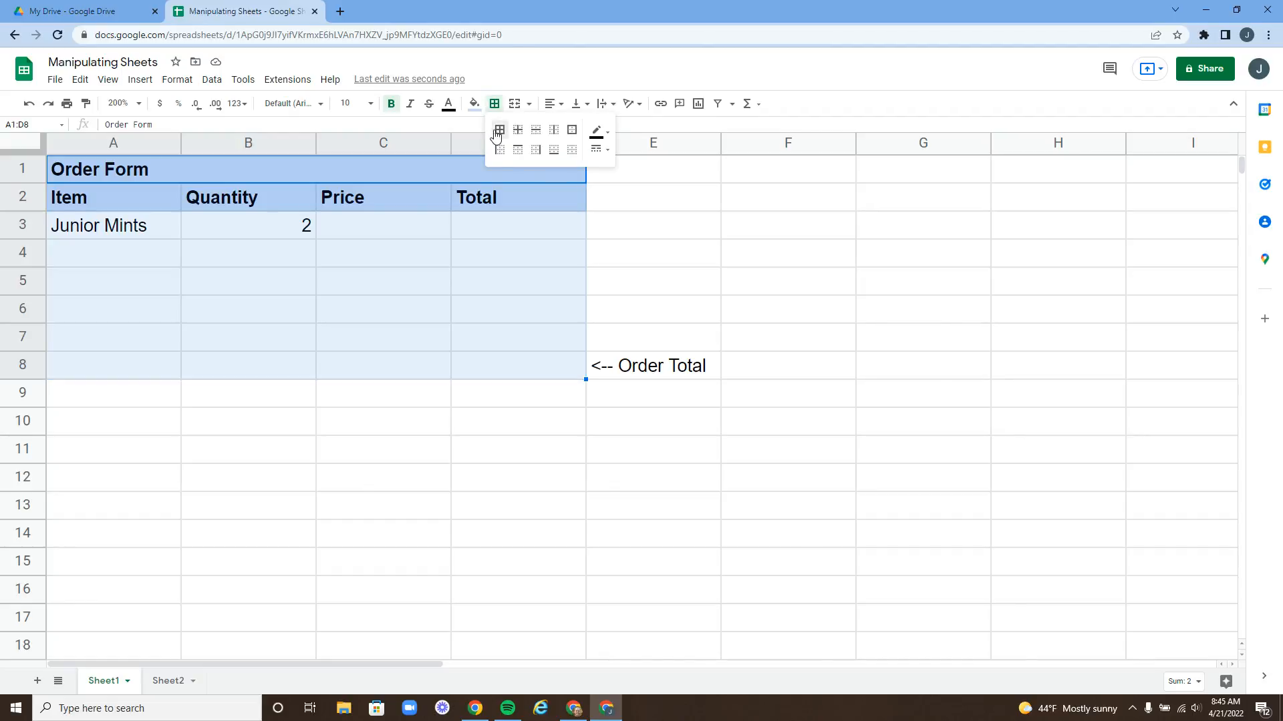
click(209, 336)
Step: Apply all borders to the order table in cells A1:D7
drag(58, 169, 459, 332)
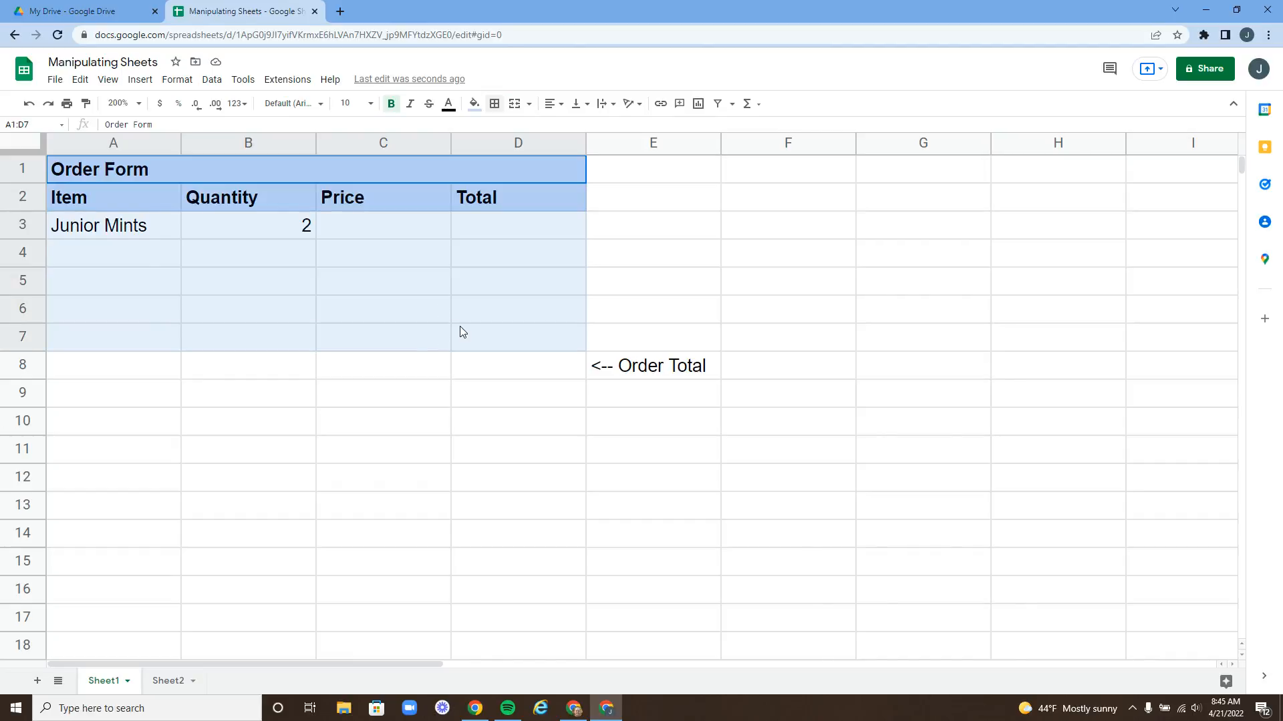
click(494, 104)
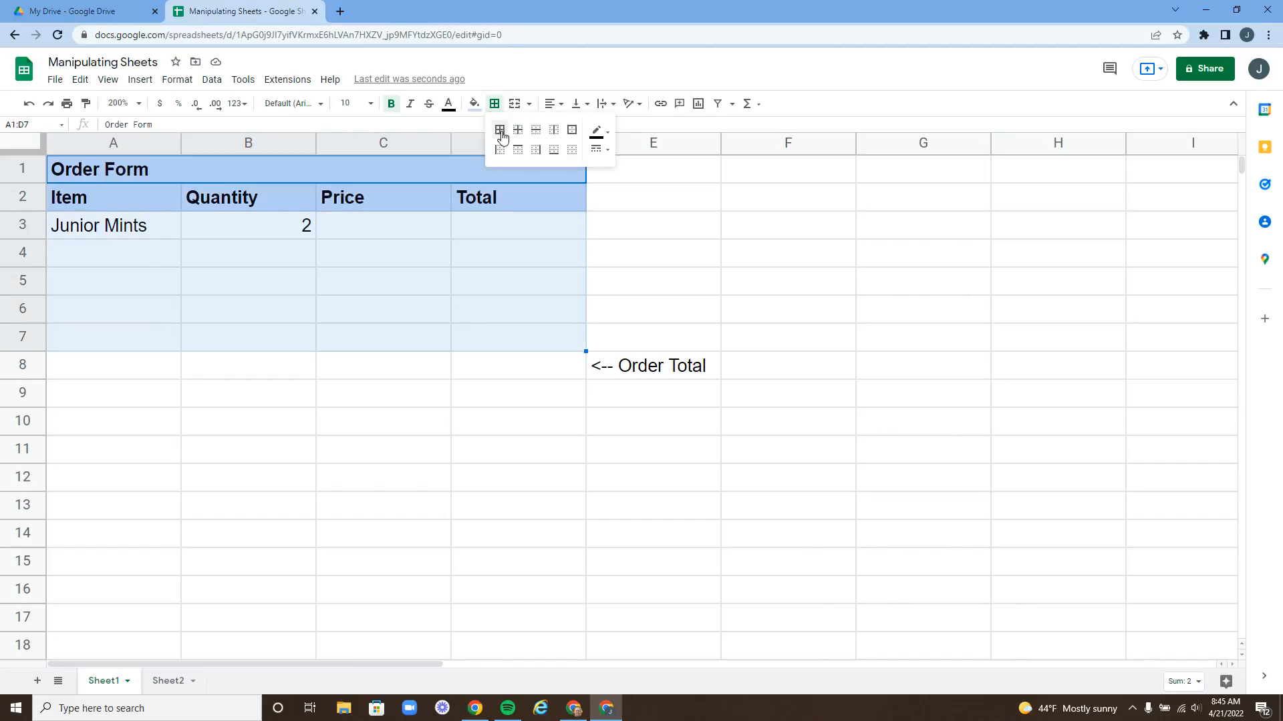
click(499, 131)
Step: Put a thick solid black border around the order total cell D8
click(518, 375)
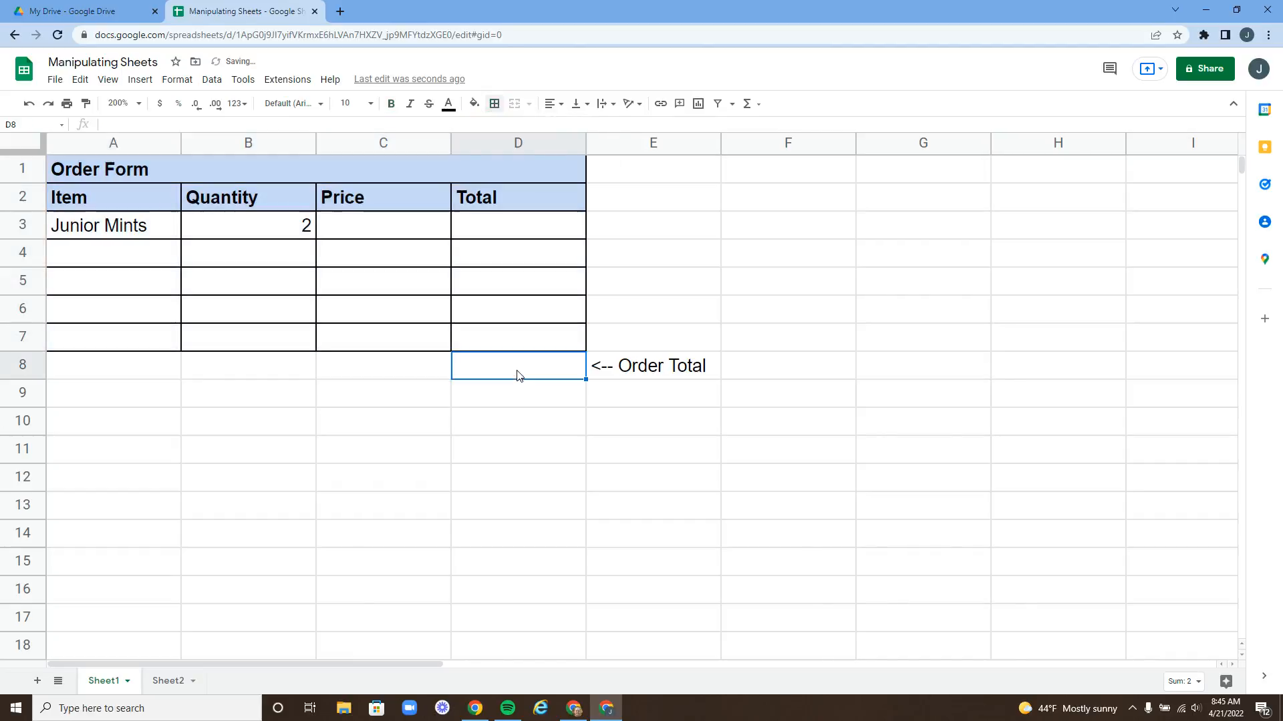
click(494, 105)
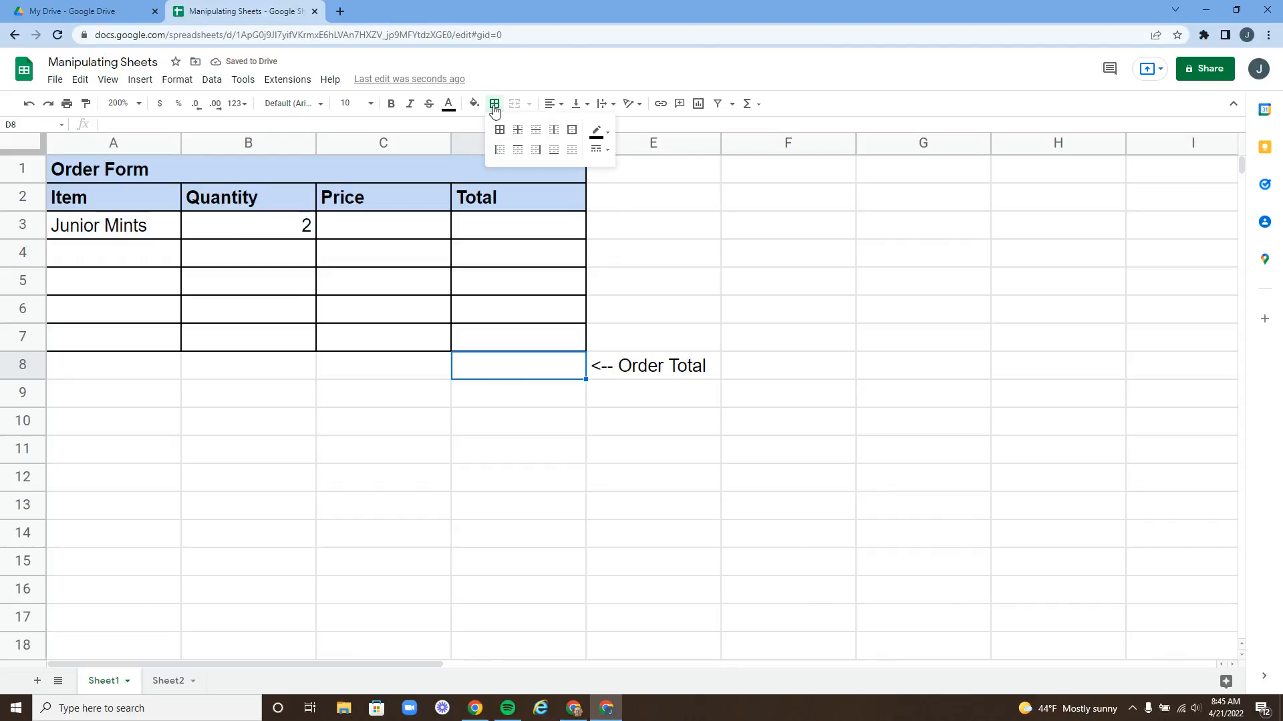
click(603, 133)
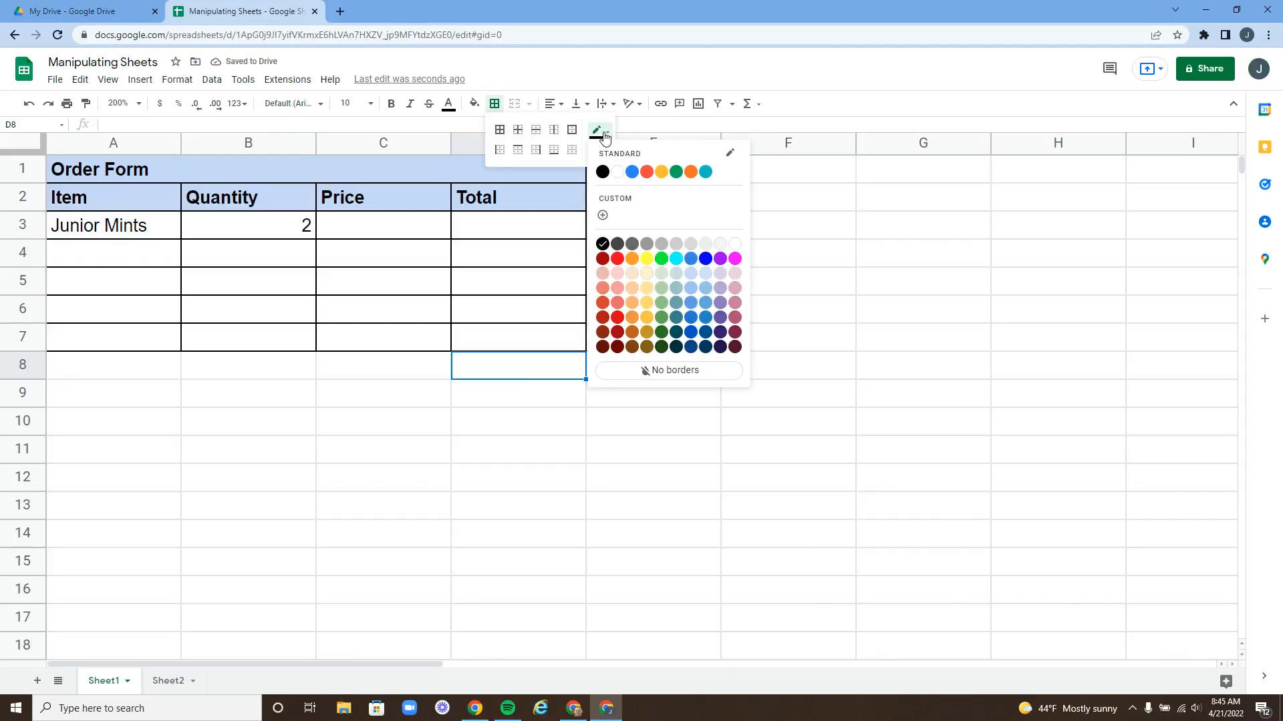
click(605, 137)
click(602, 149)
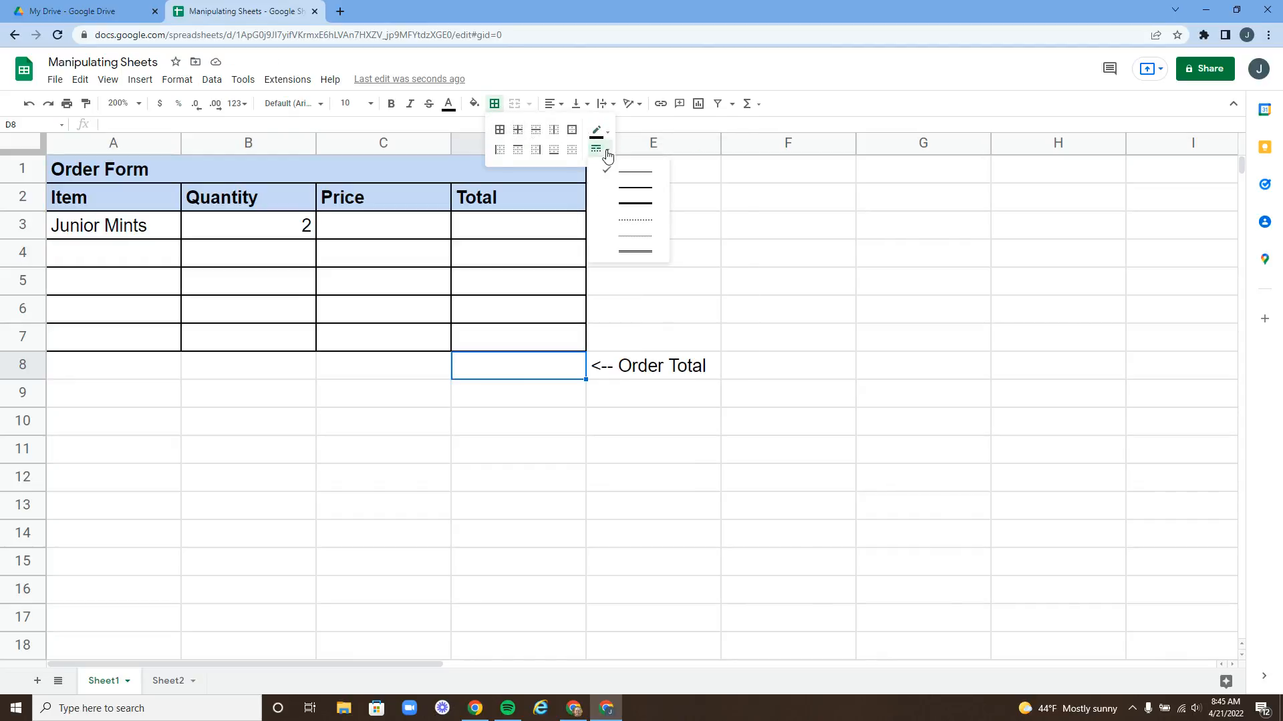
click(612, 201)
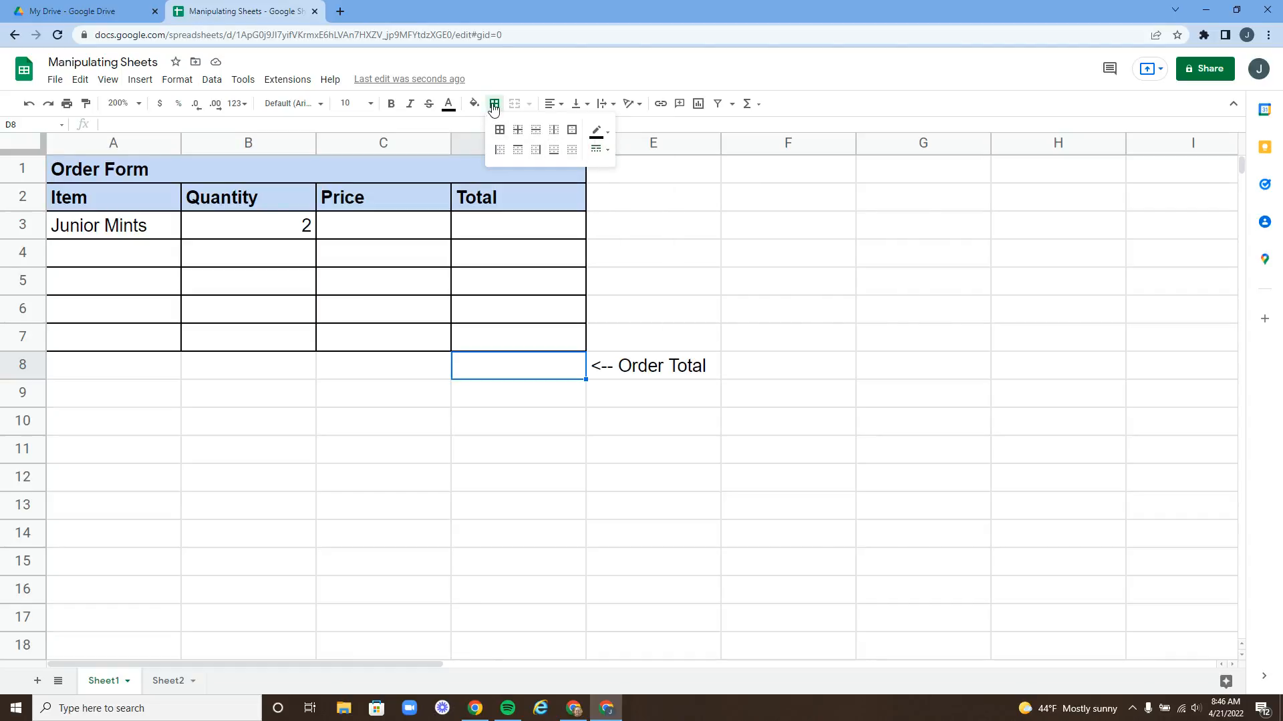
click(500, 130)
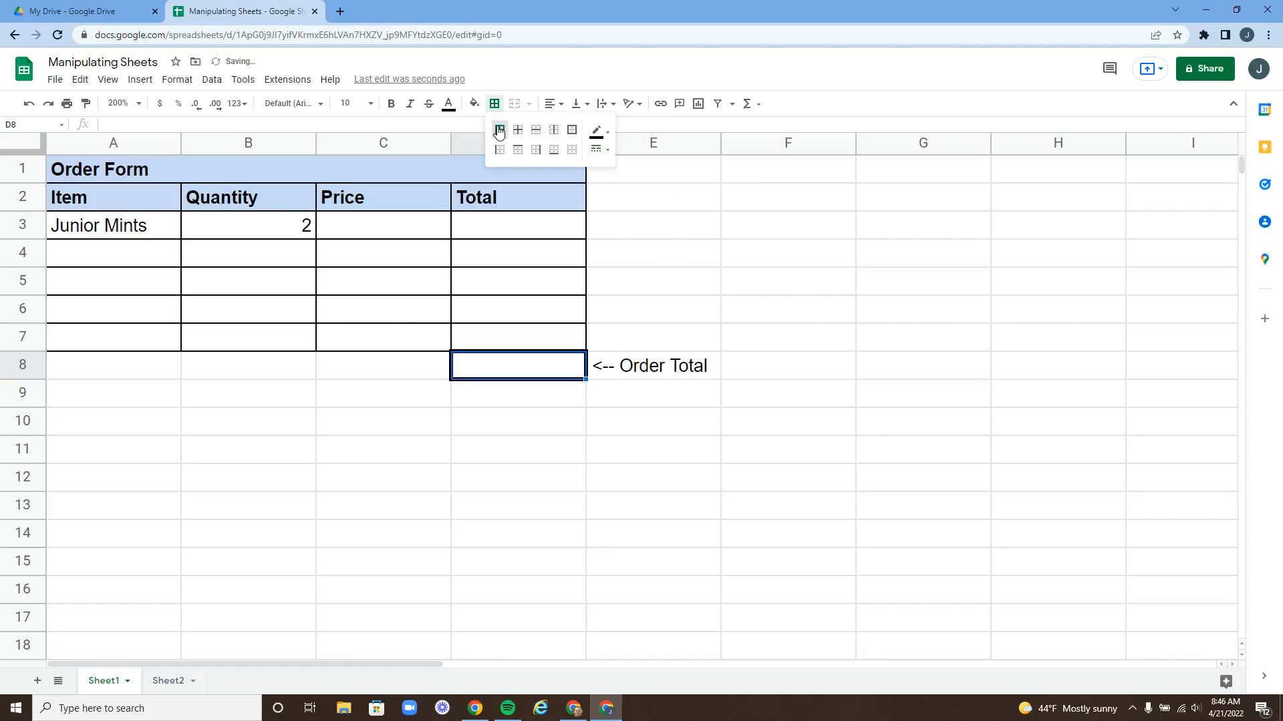
click(292, 375)
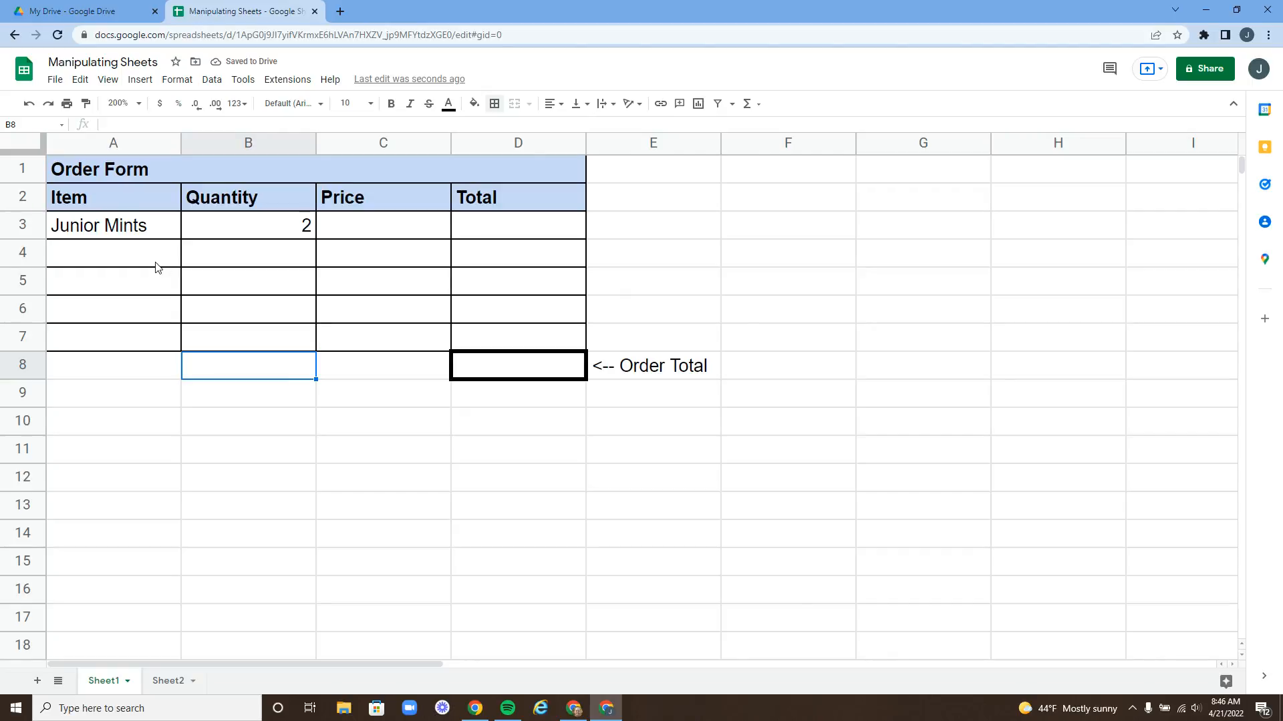
Step: Set the merged Order Form title to font size 14 and center it horizontally
click(161, 165)
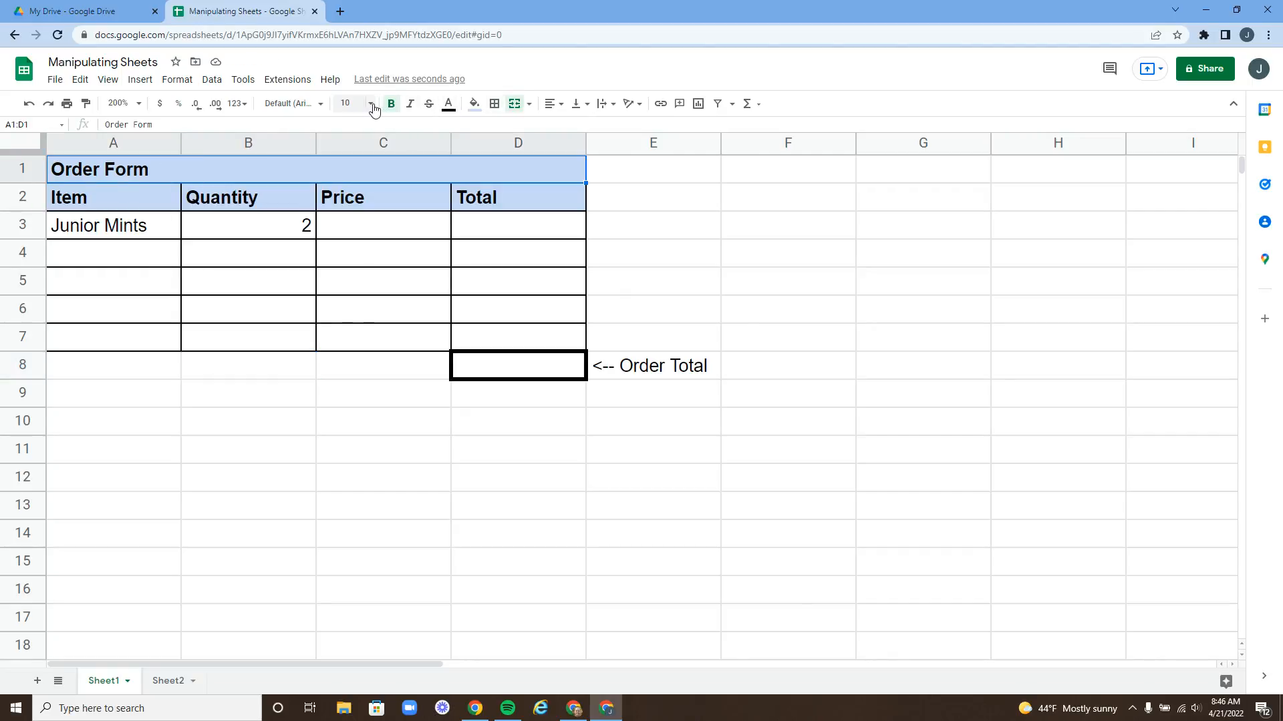
click(350, 104)
click(347, 279)
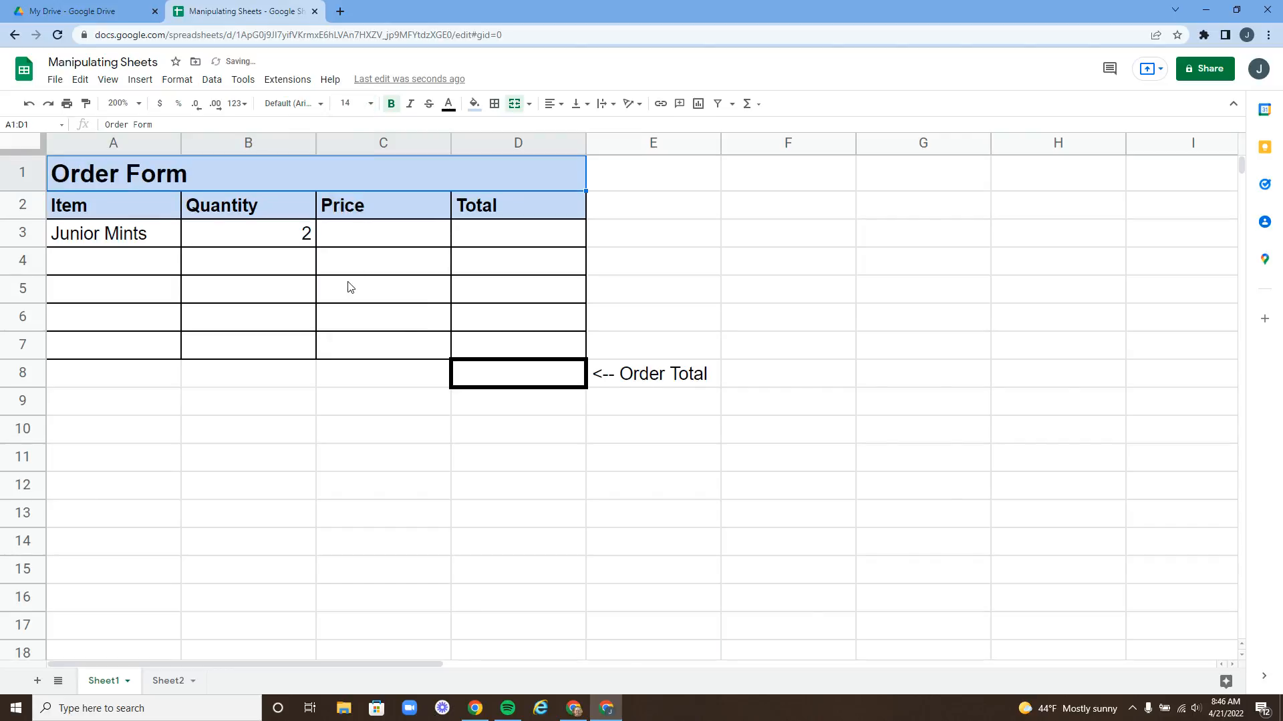
click(550, 104)
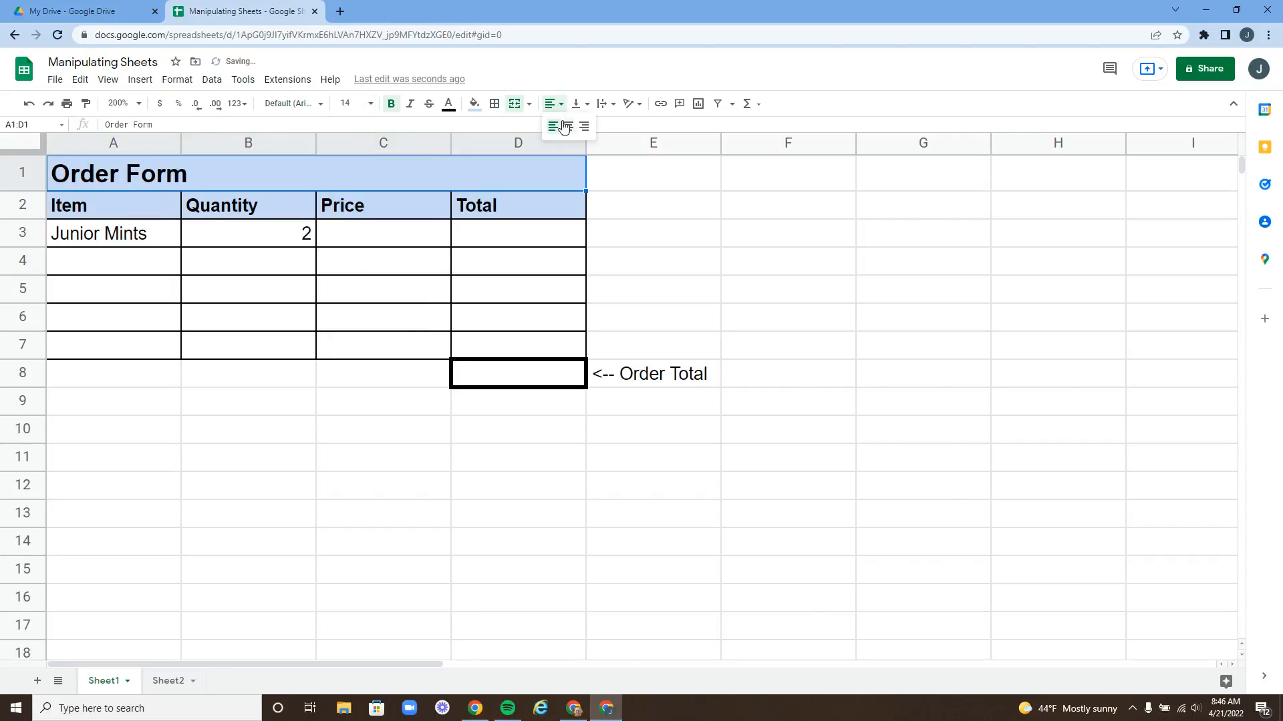
click(568, 131)
click(247, 286)
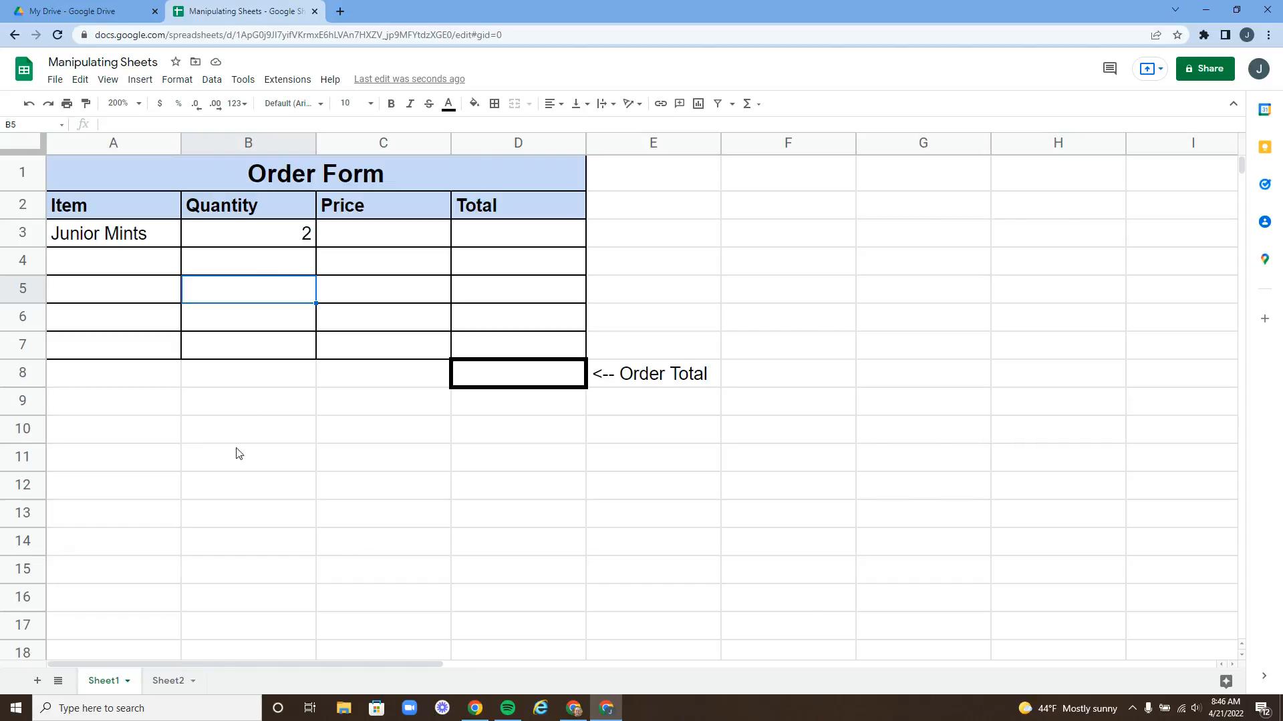
Step: Examine the item price list on Sheet2 and compare it with the order form on Sheet1
click(170, 682)
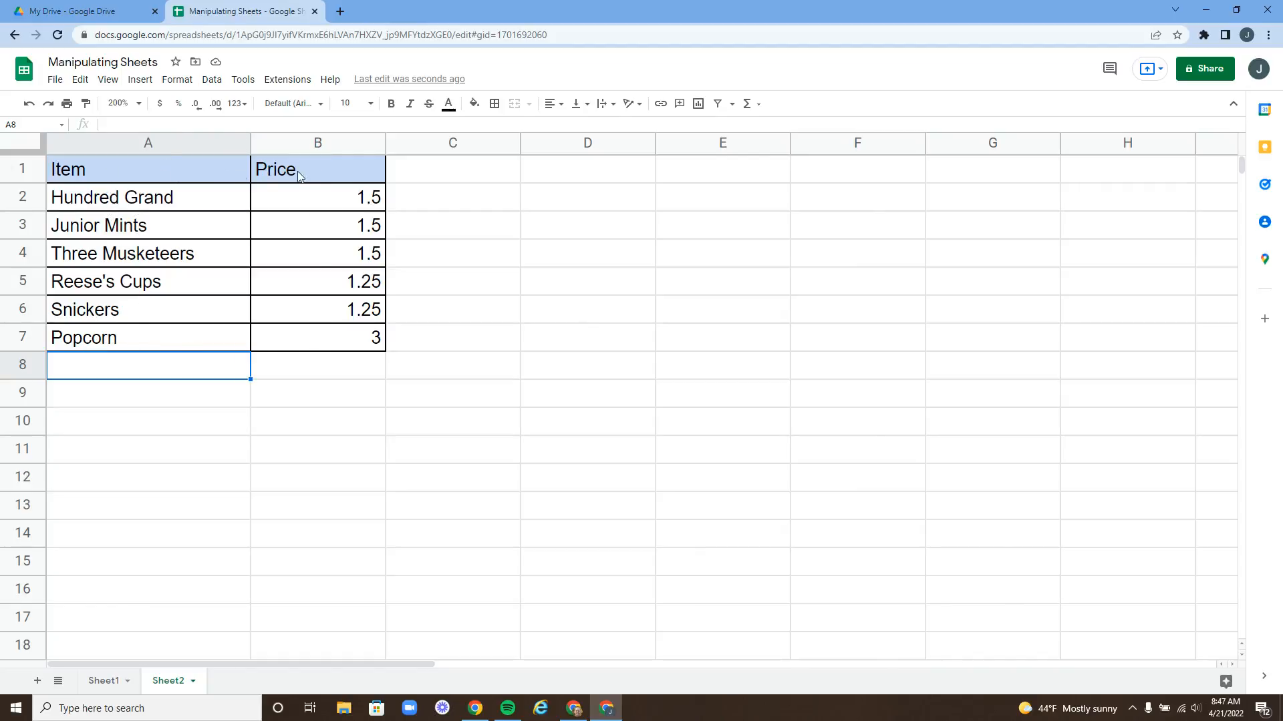
click(103, 681)
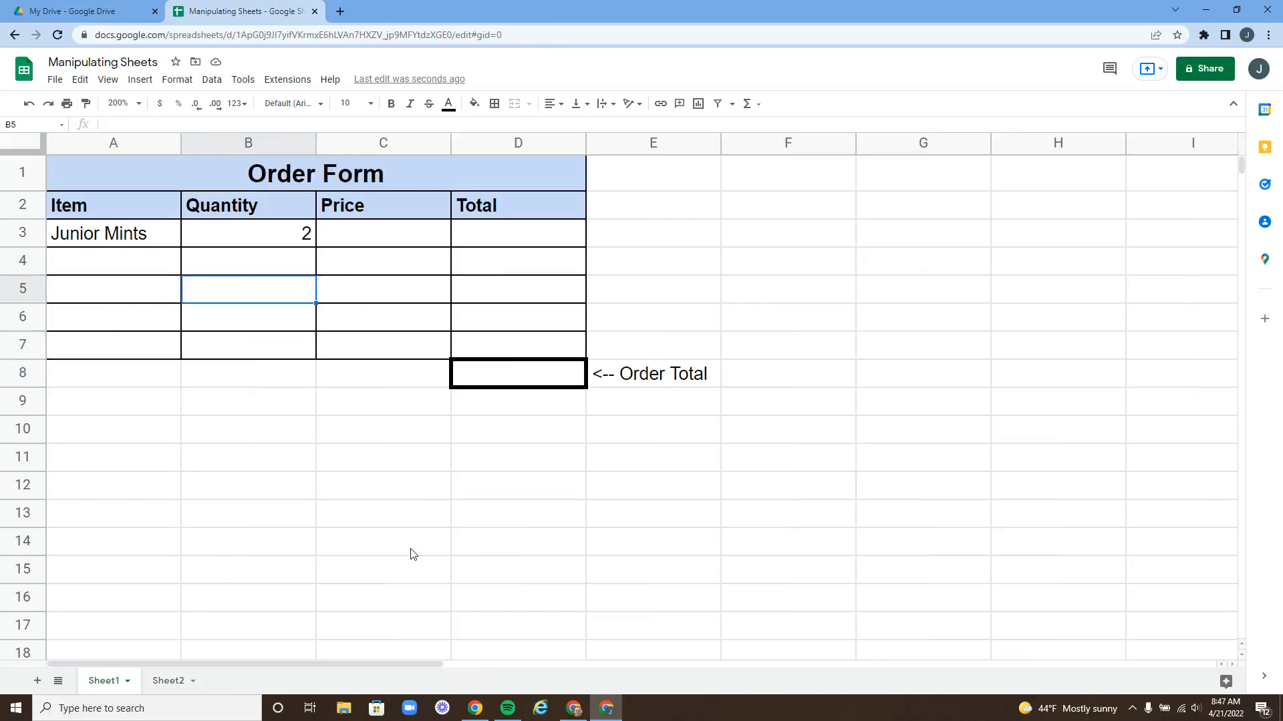
click(170, 688)
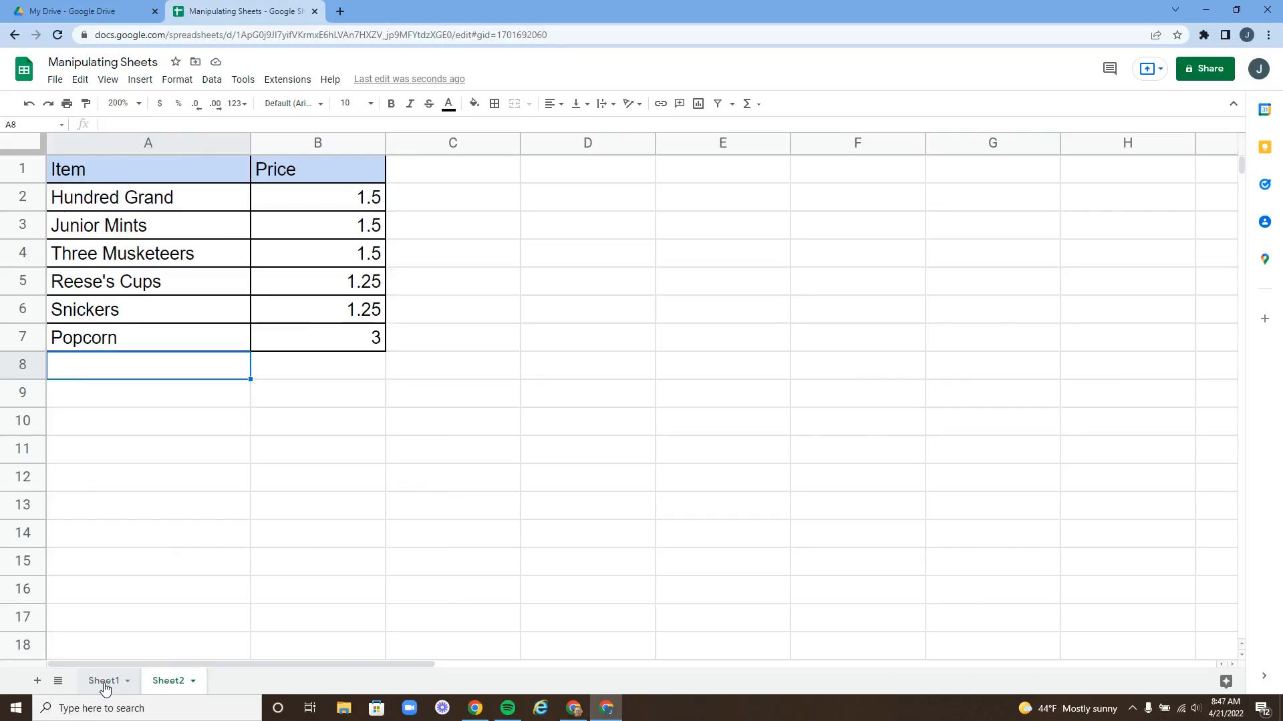
click(104, 683)
click(166, 687)
click(107, 683)
click(169, 681)
Step: Add a new sheet to the spreadsheet and rename it Inventory
click(37, 682)
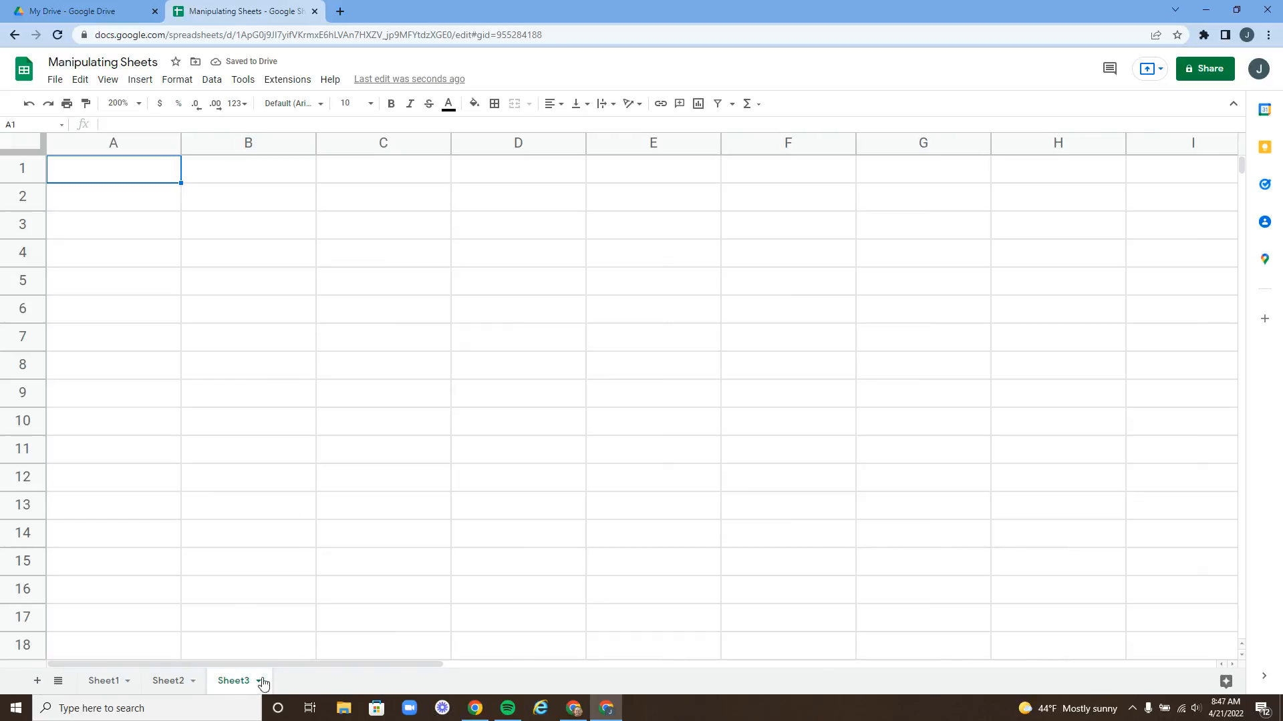
right_click(231, 685)
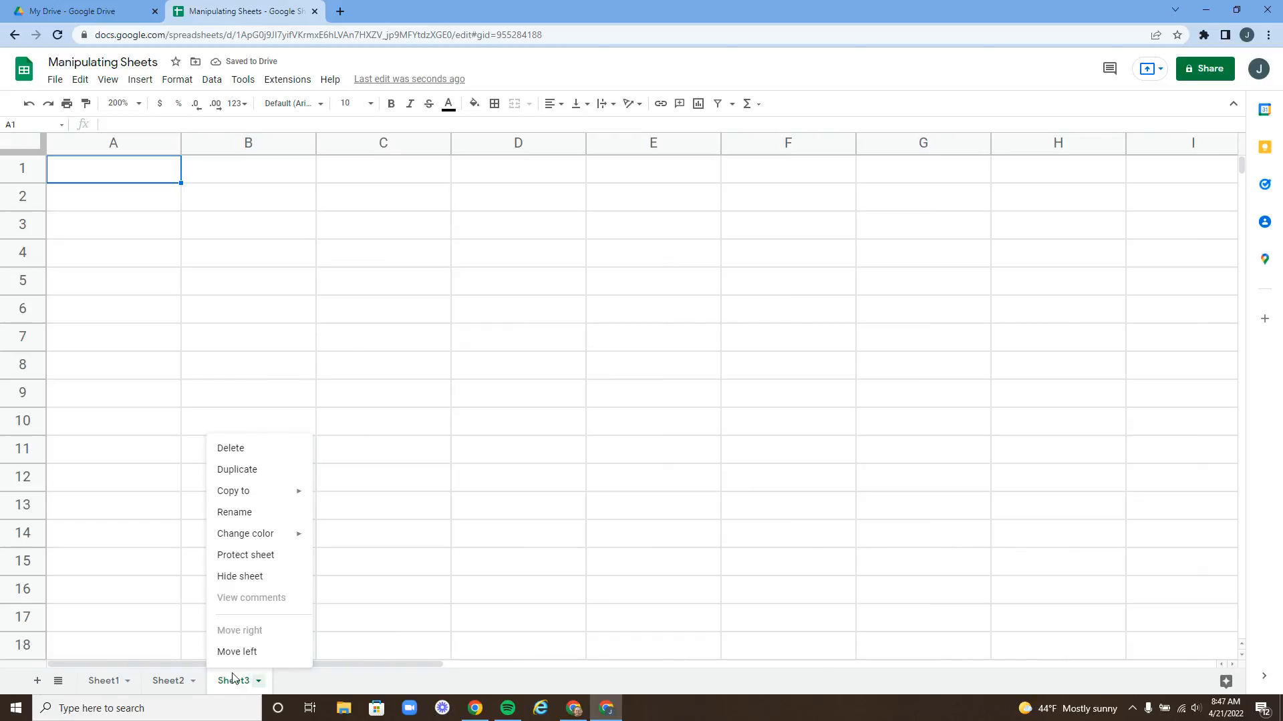
click(245, 516)
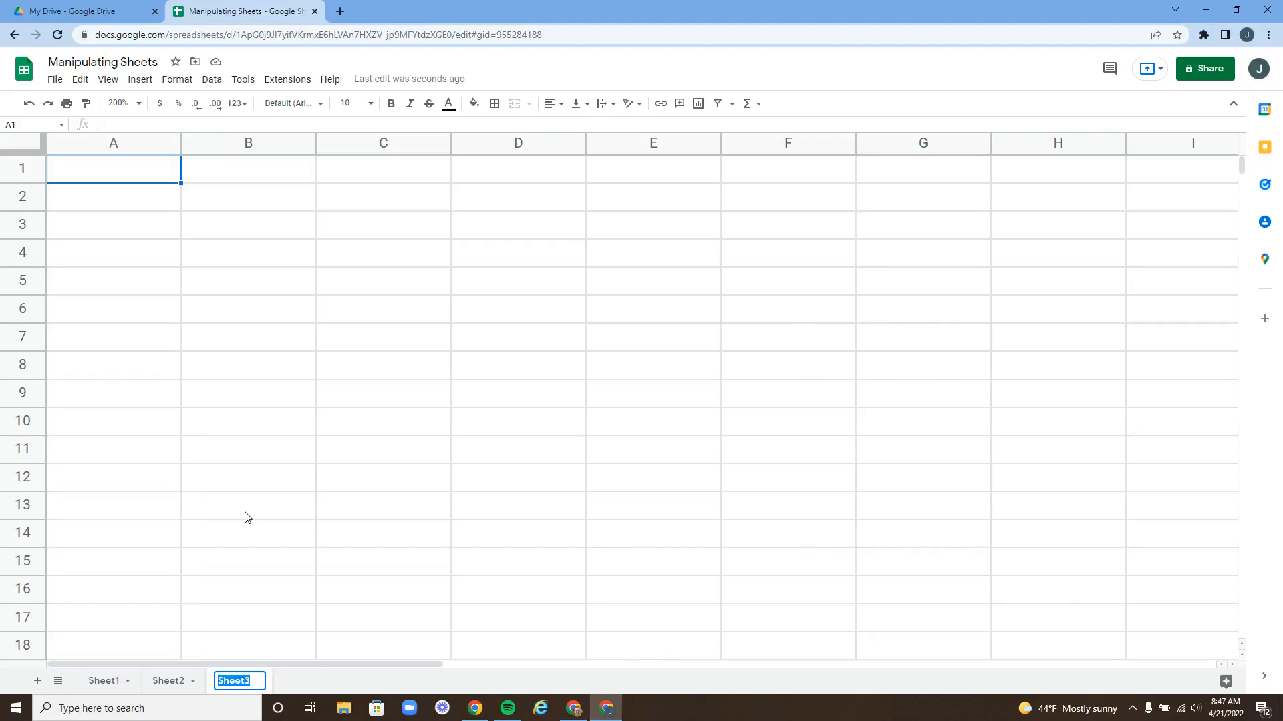
text(Inventory)
key(Return)
Step: Rename Sheet2, which holds the item price list, as Prices
click(169, 681)
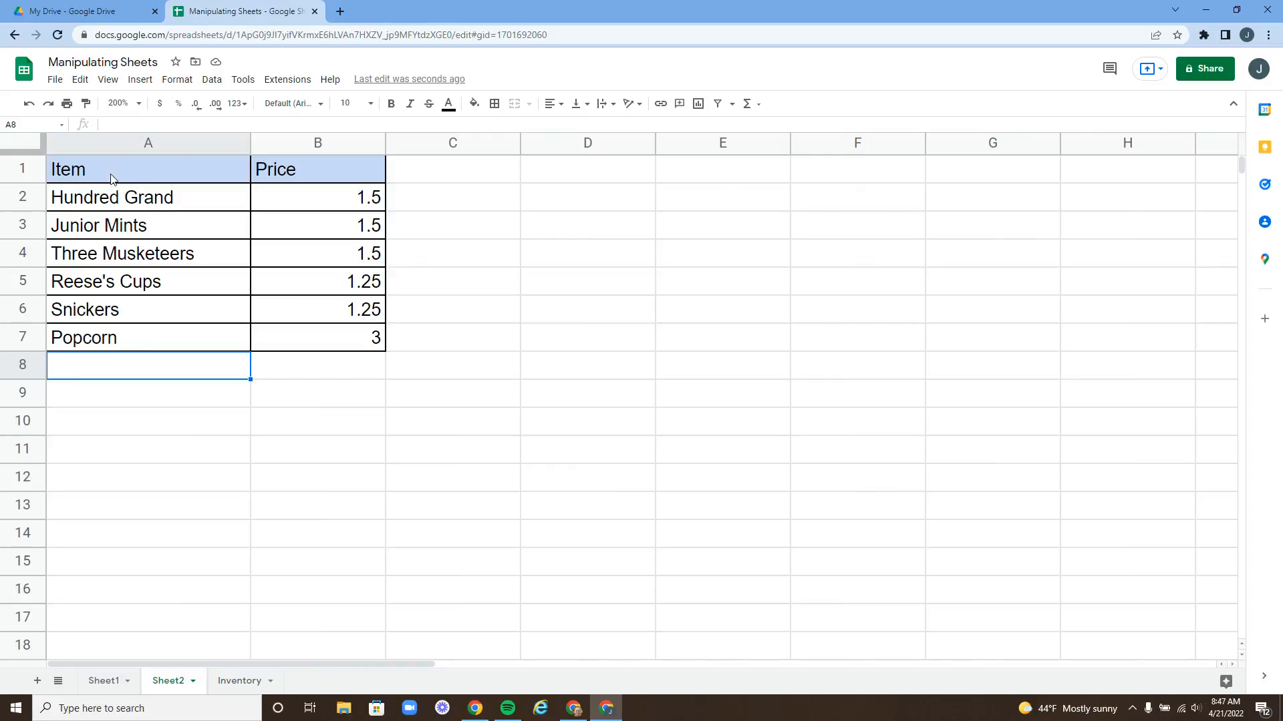
right_click(171, 683)
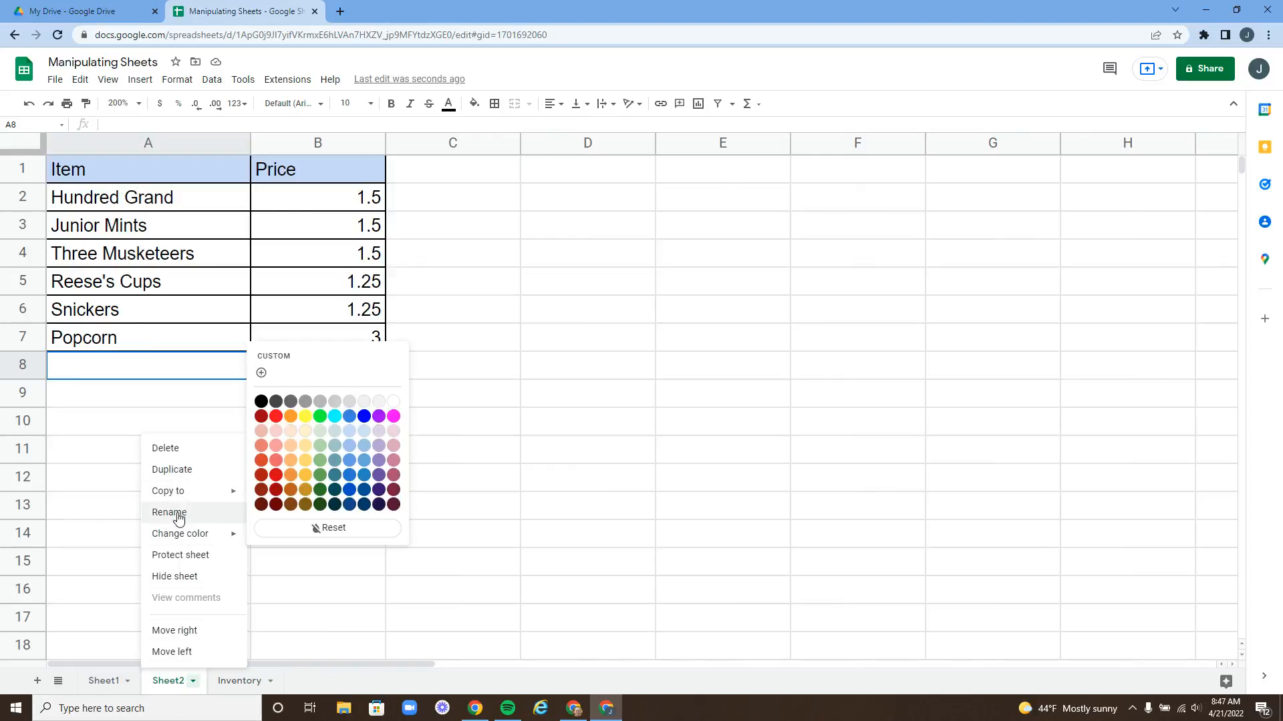
click(179, 518)
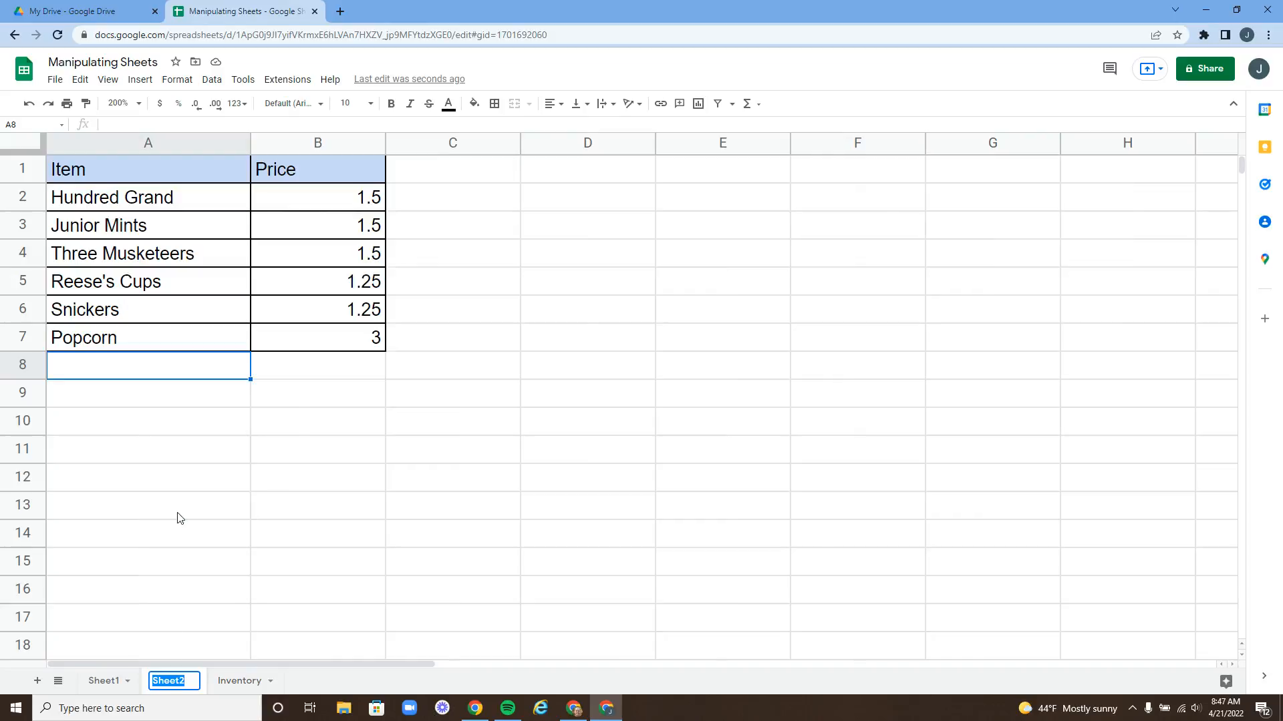
text(Prices)
key(Return)
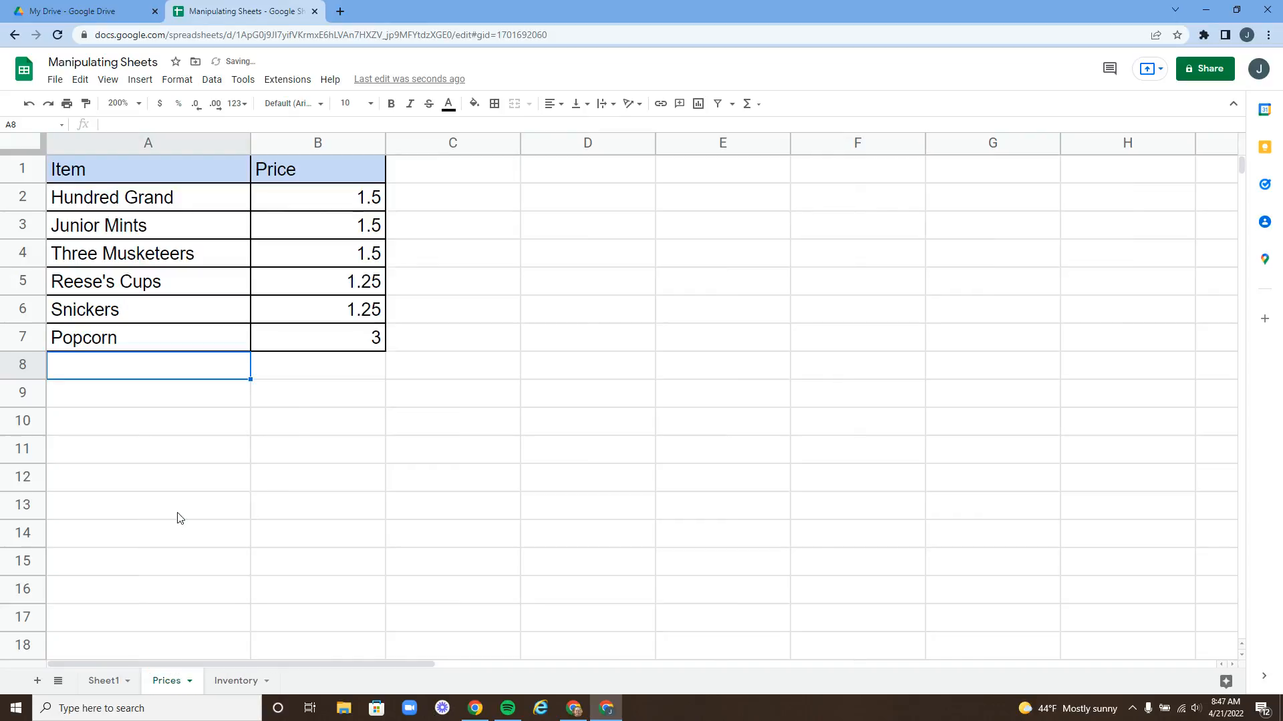
Step: Rename Sheet1, which holds the order form, as Order
right_click(104, 686)
click(123, 516)
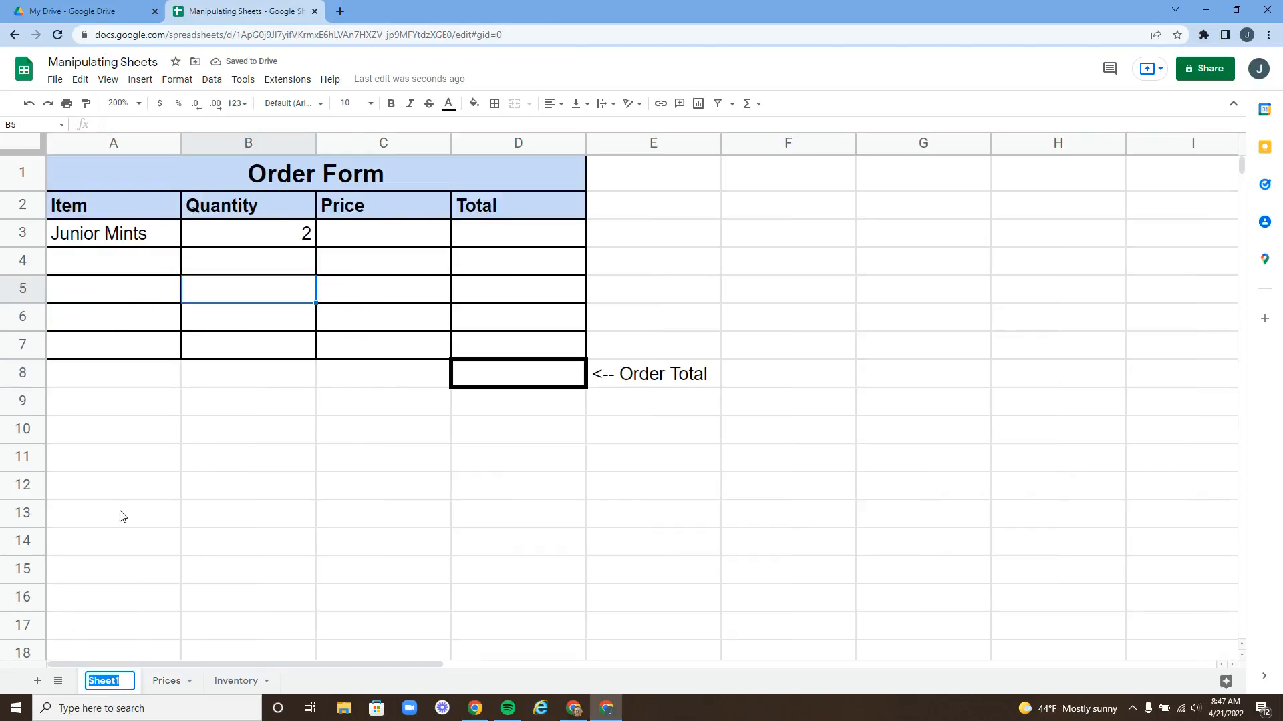
text(Order)
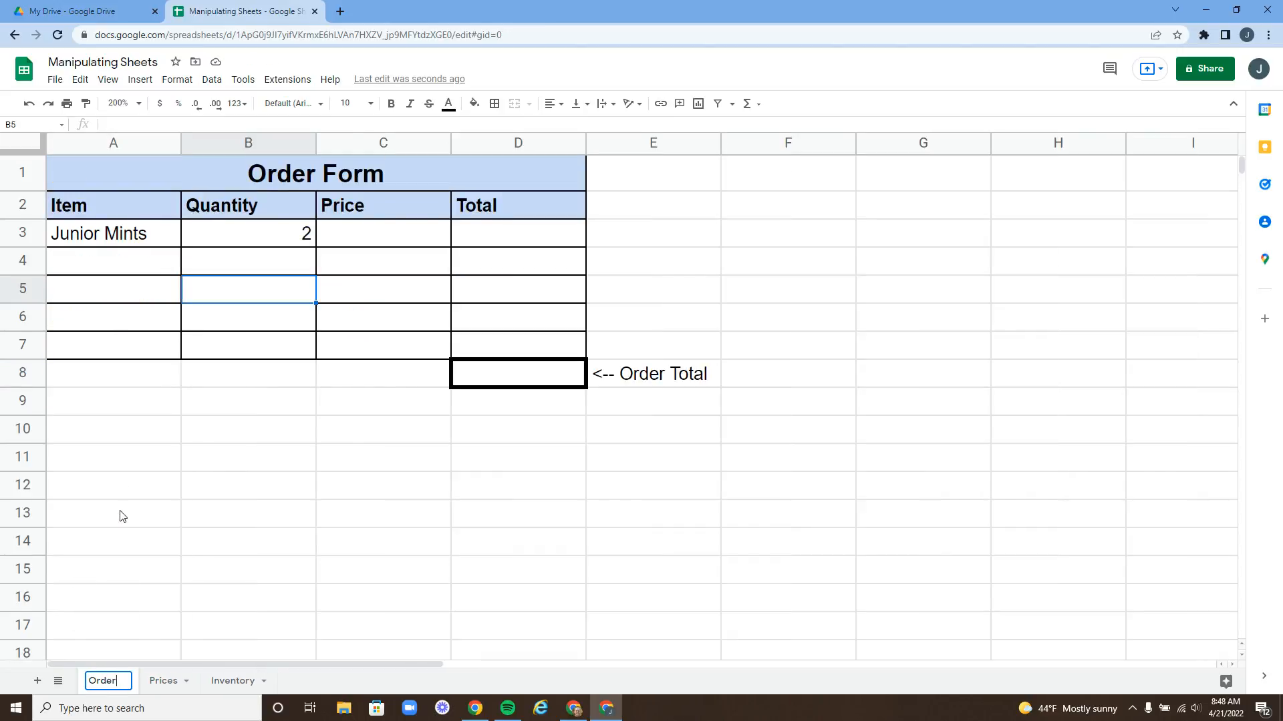
key(Return)
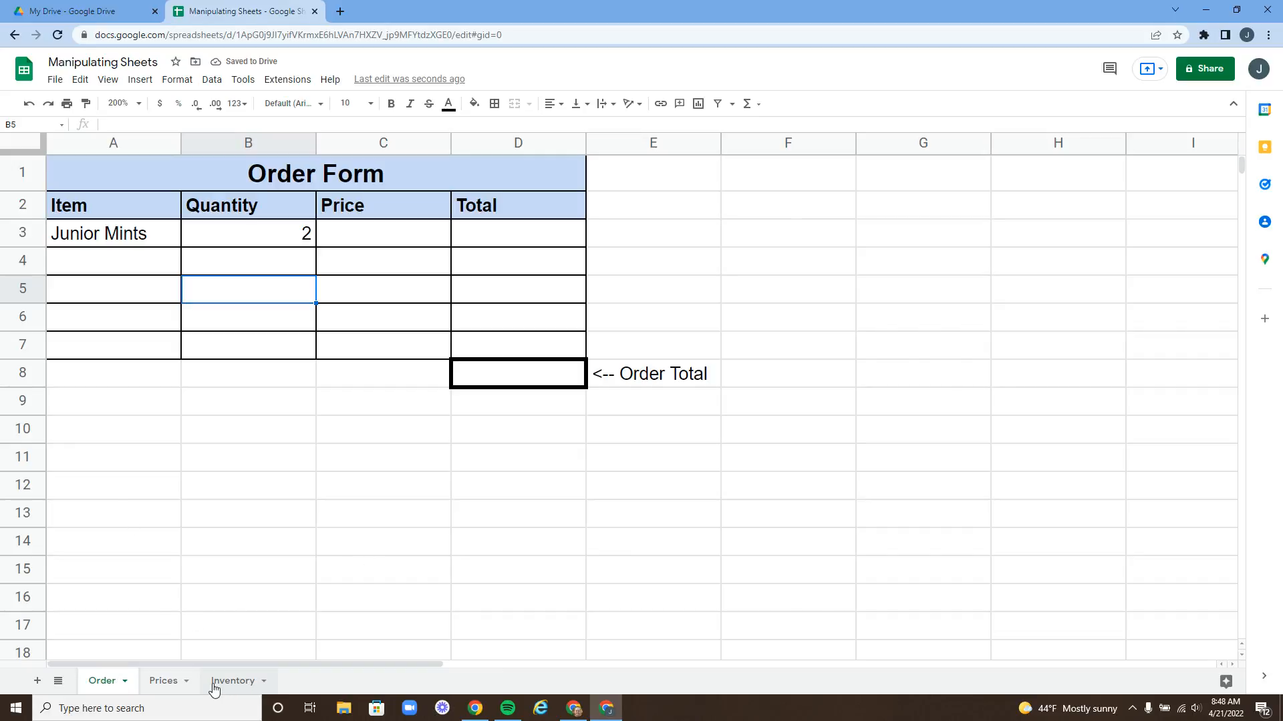
click(58, 682)
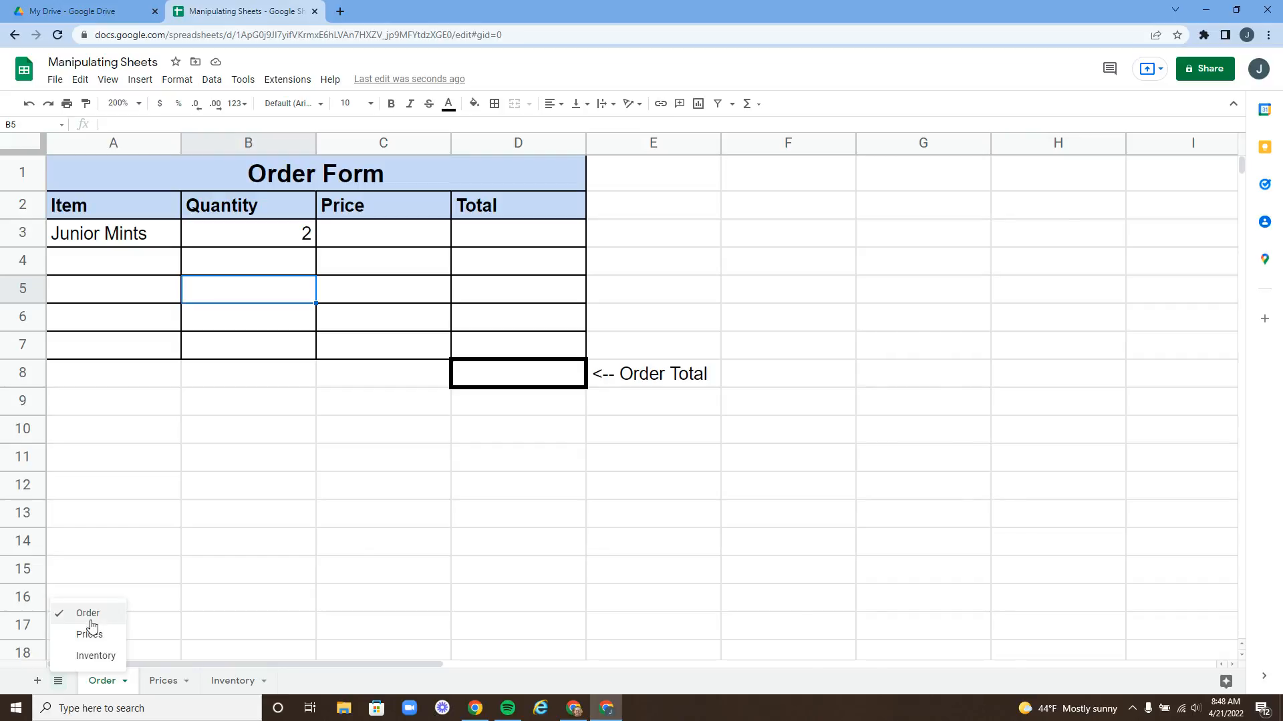
click(57, 680)
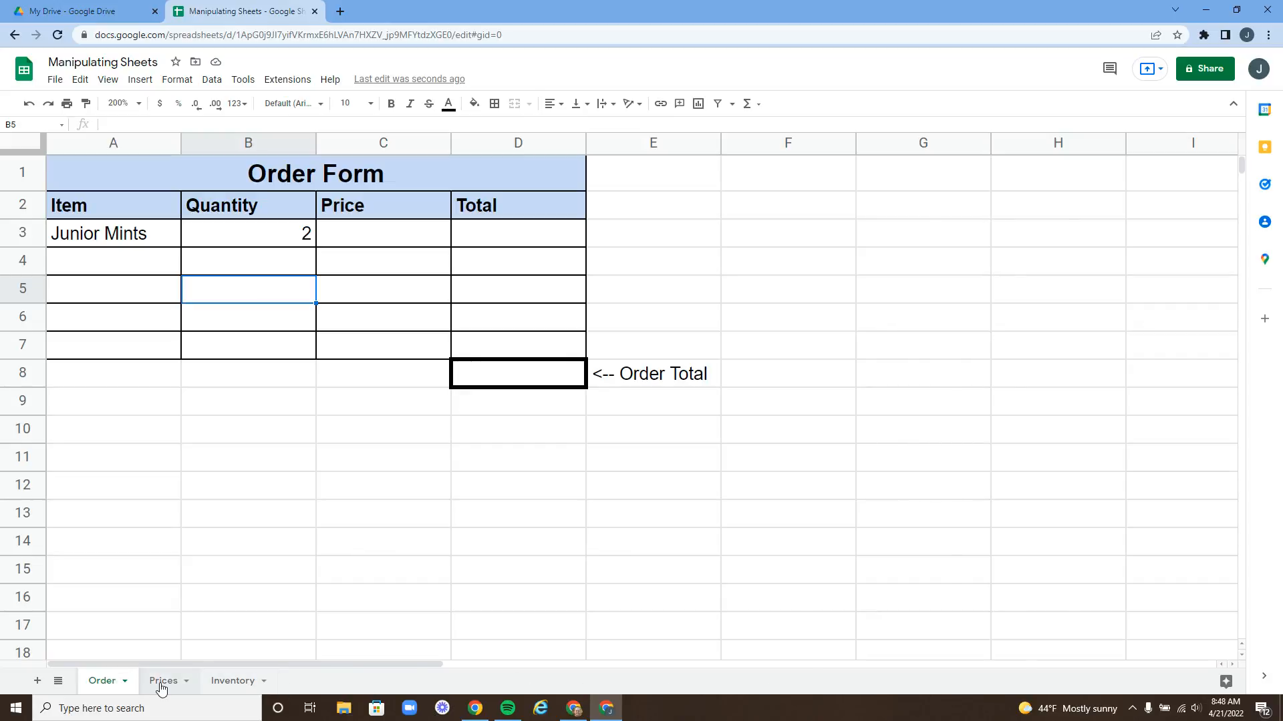
click(59, 680)
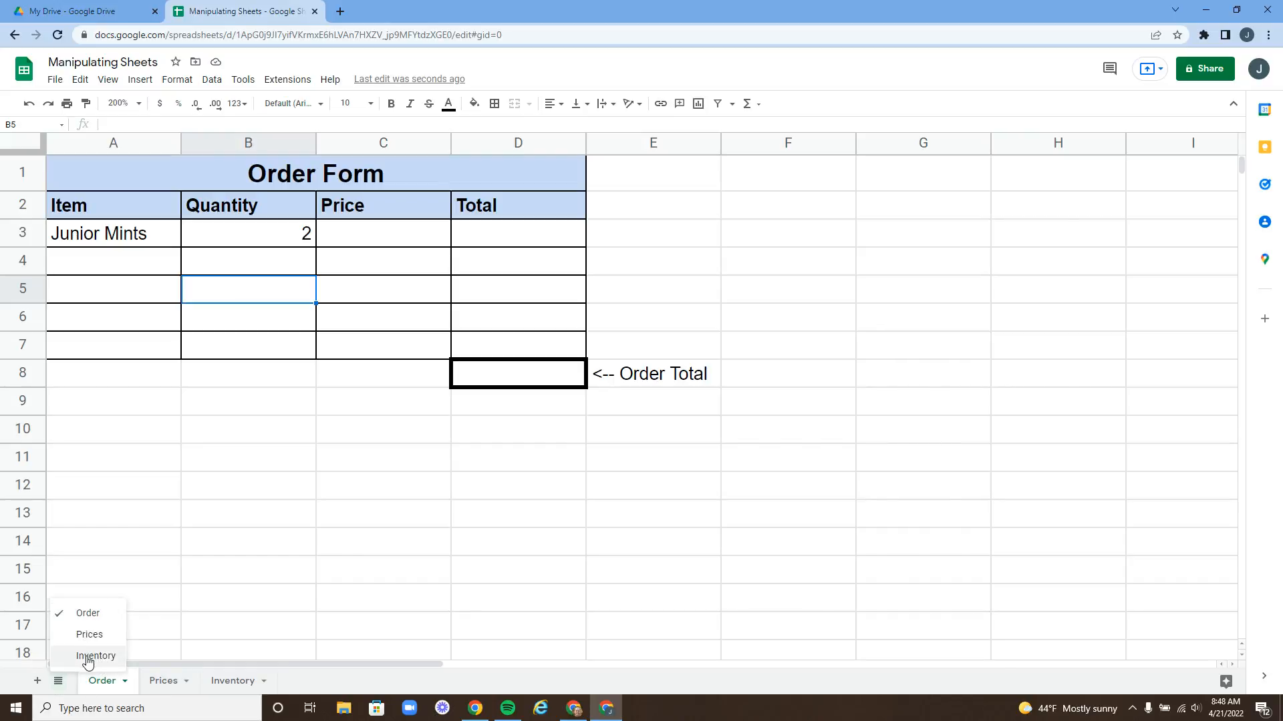
click(59, 683)
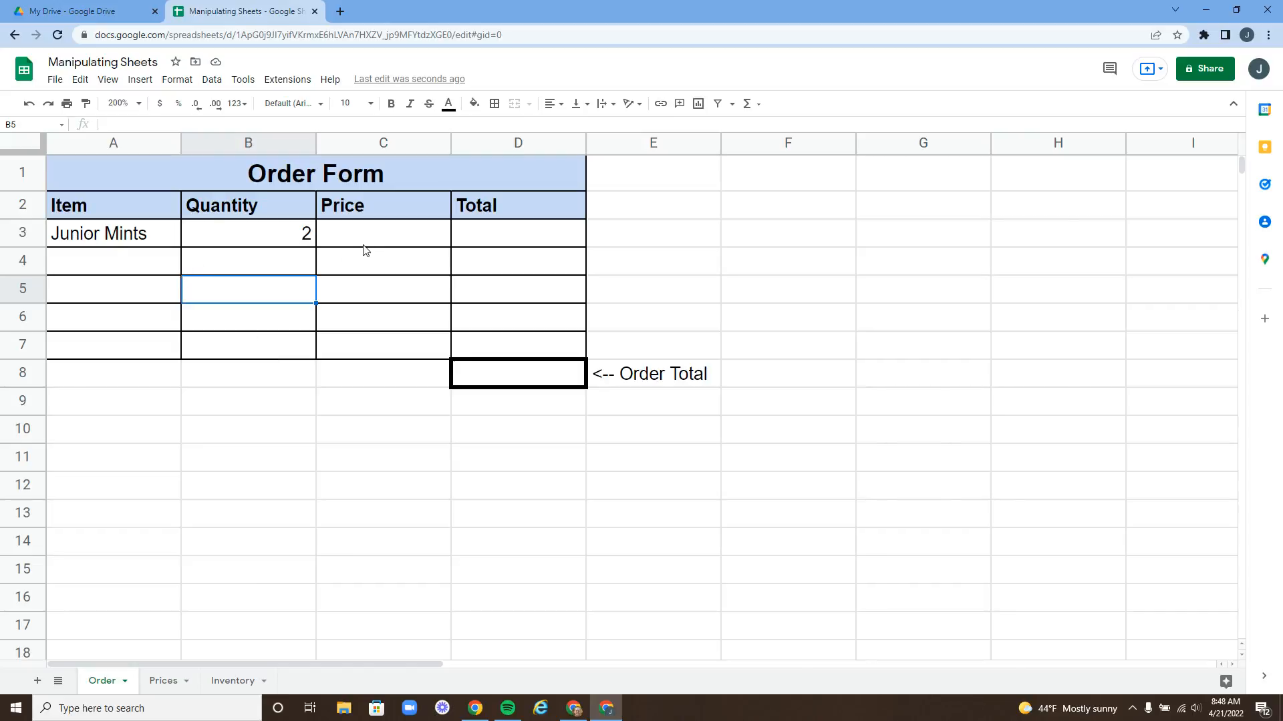
Step: Fill the Junior Mints price in C3 of the Order sheet with the cross-sheet reference =Prices!B3
click(392, 242)
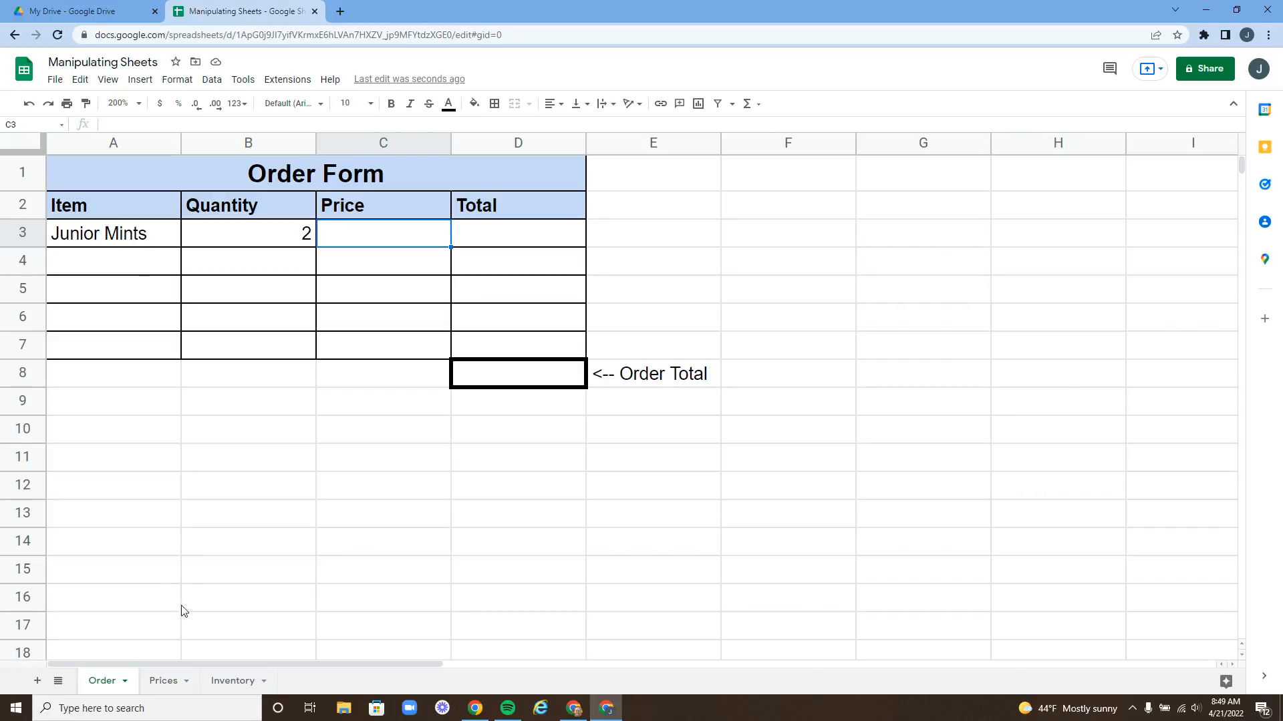
click(164, 681)
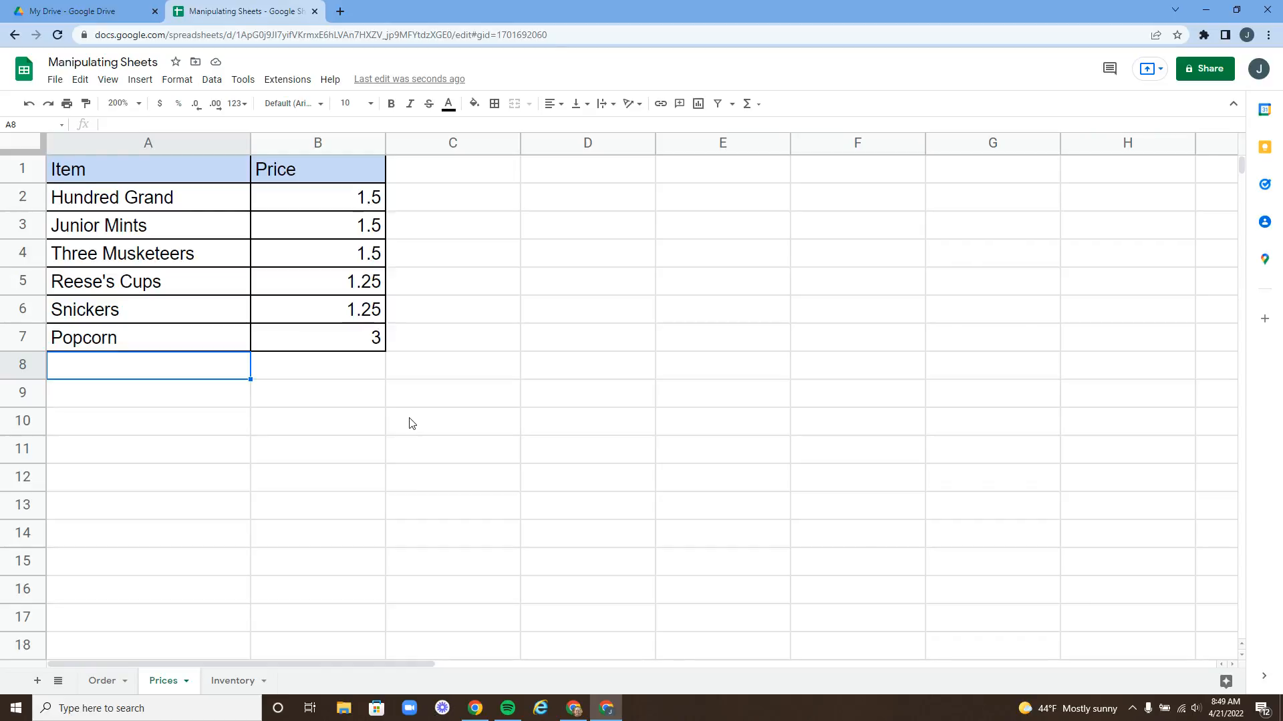
click(102, 682)
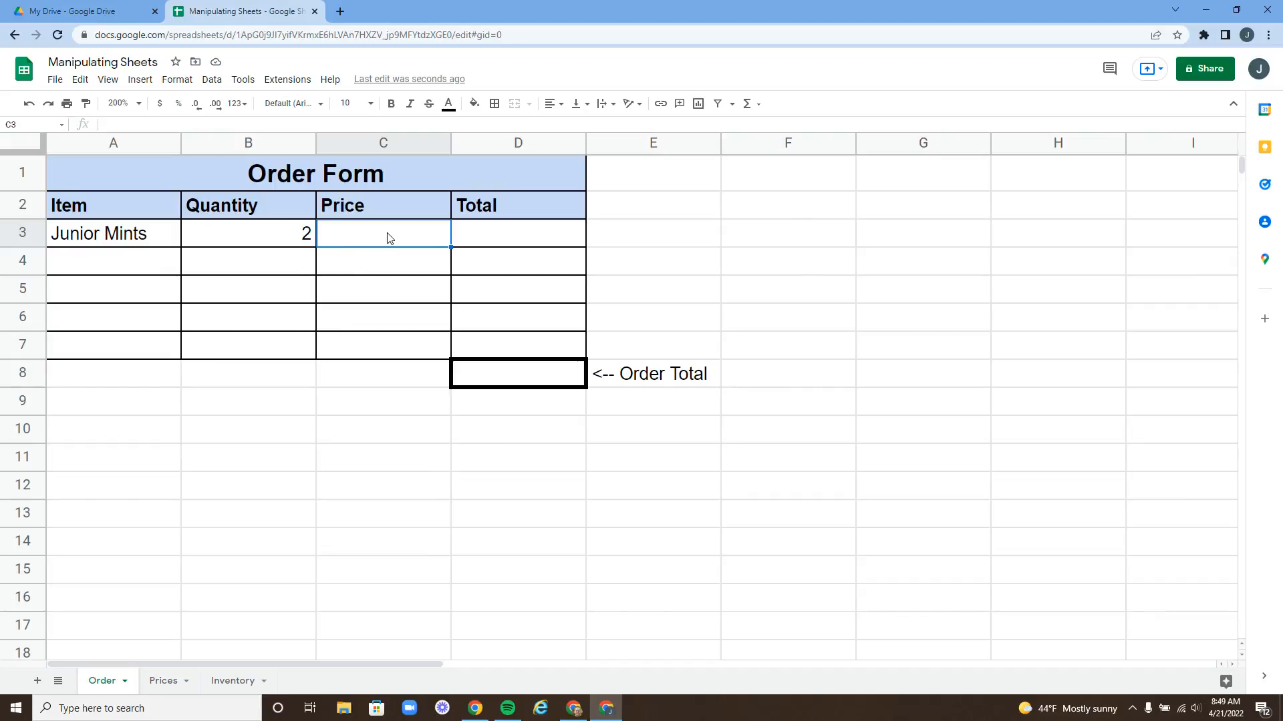
text(=)
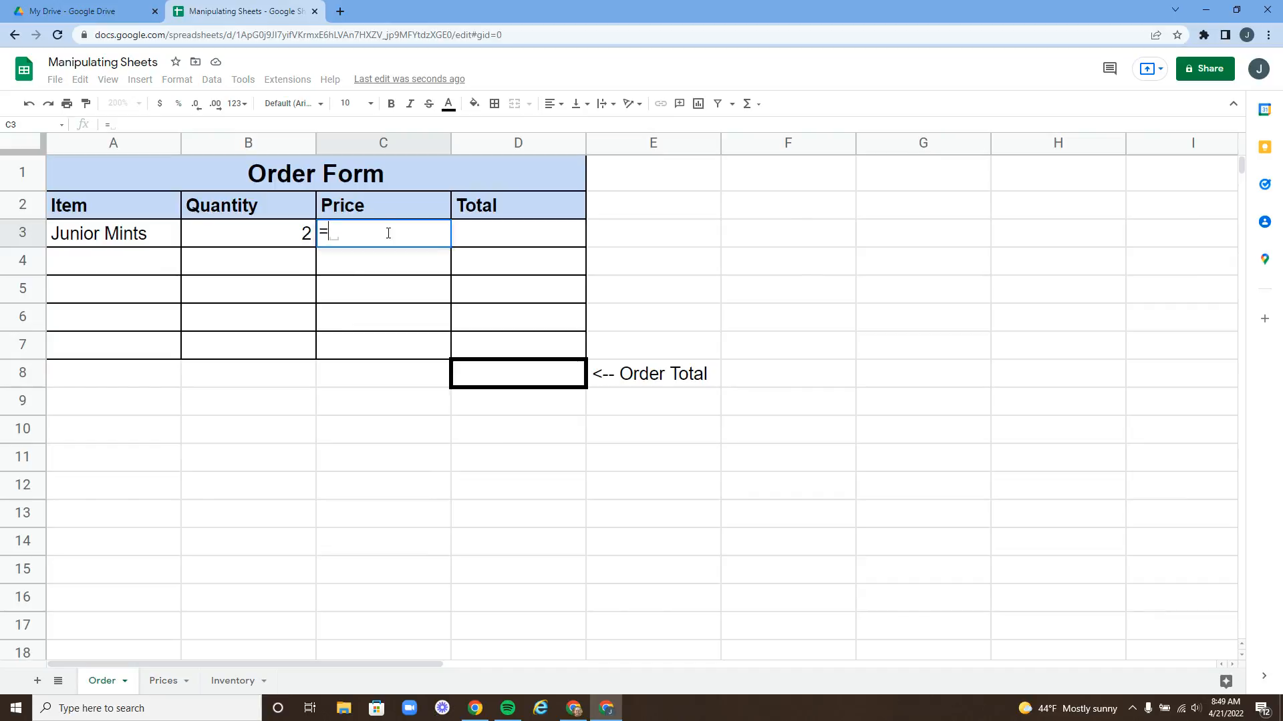
text(prices!)
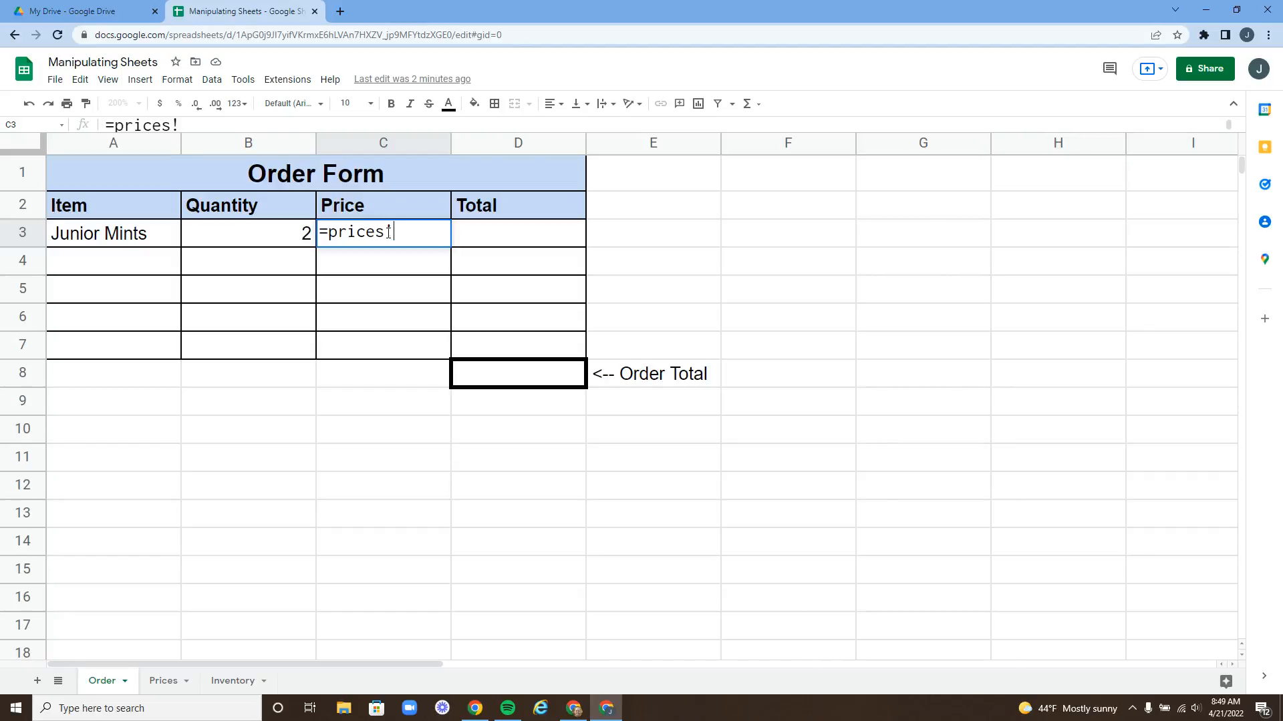
text(b3)
key(Return)
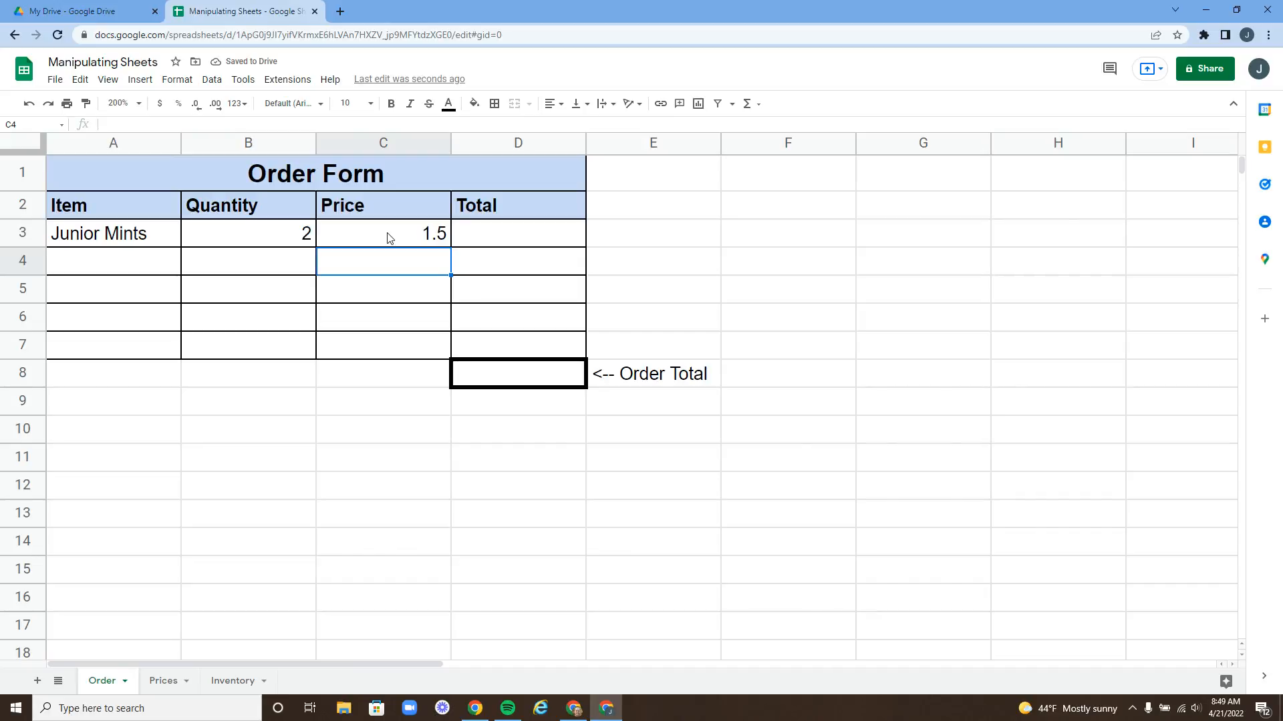
Step: Format the order form's Price cells C3:C7 and Total cells D3:D8 as currency
drag(389, 237, 390, 351)
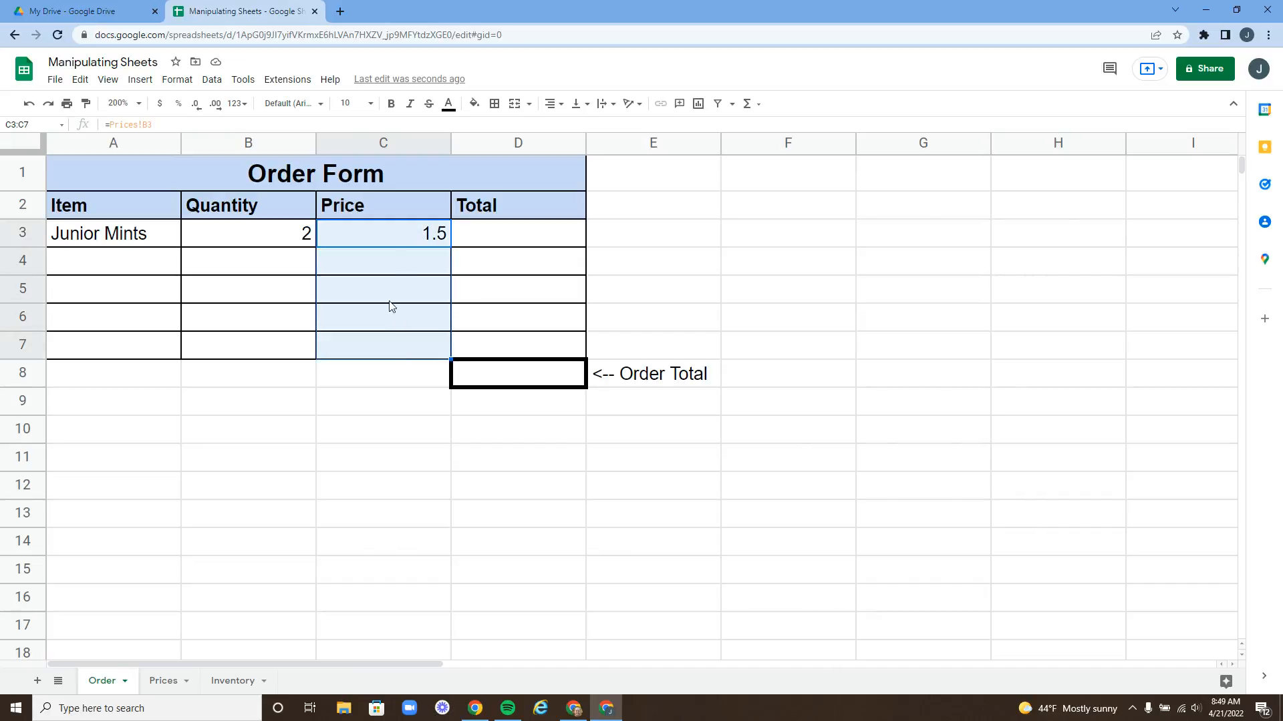
click(158, 109)
drag(510, 238, 504, 367)
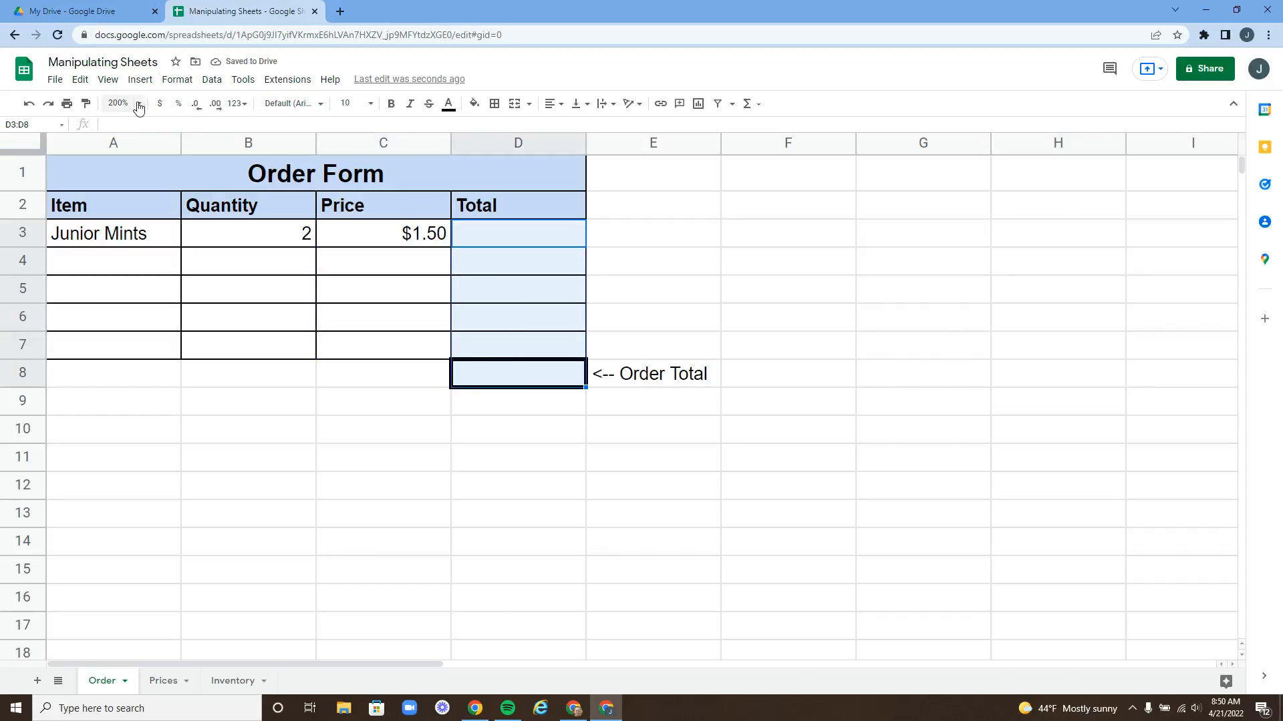
click(187, 107)
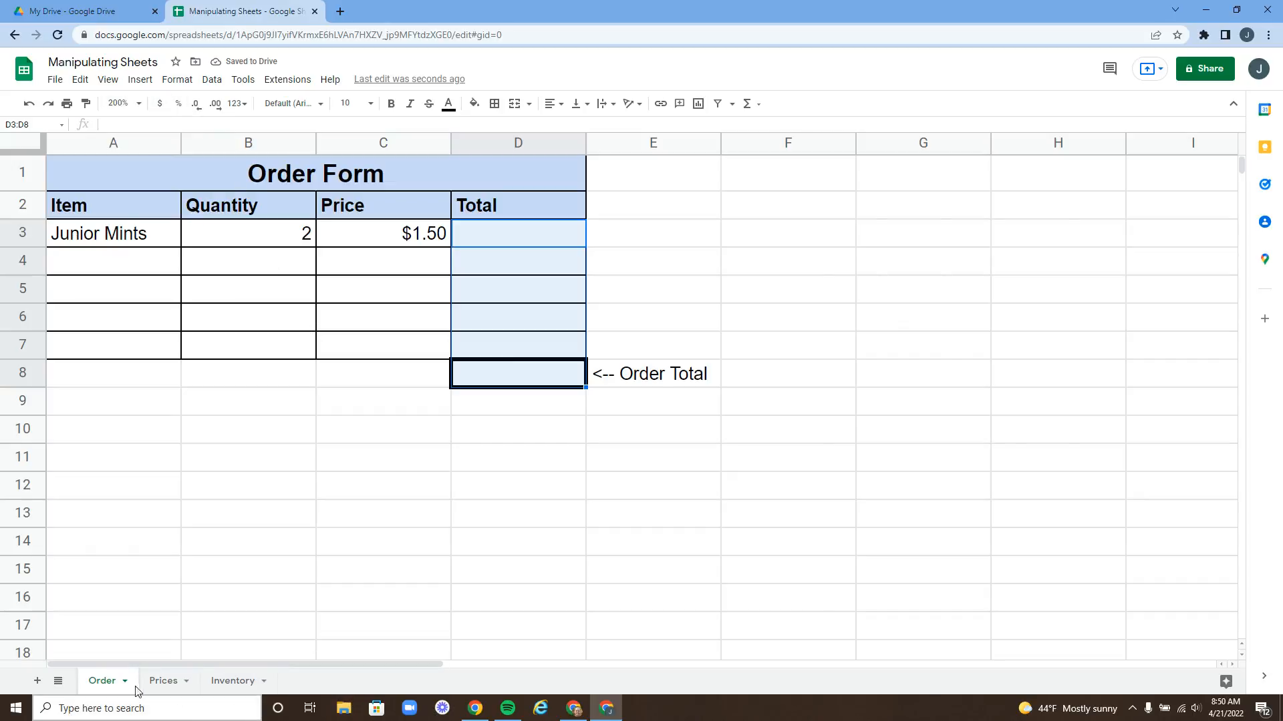
Step: Format the item prices in B2:B7 of the Prices sheet as currency
click(163, 681)
click(324, 199)
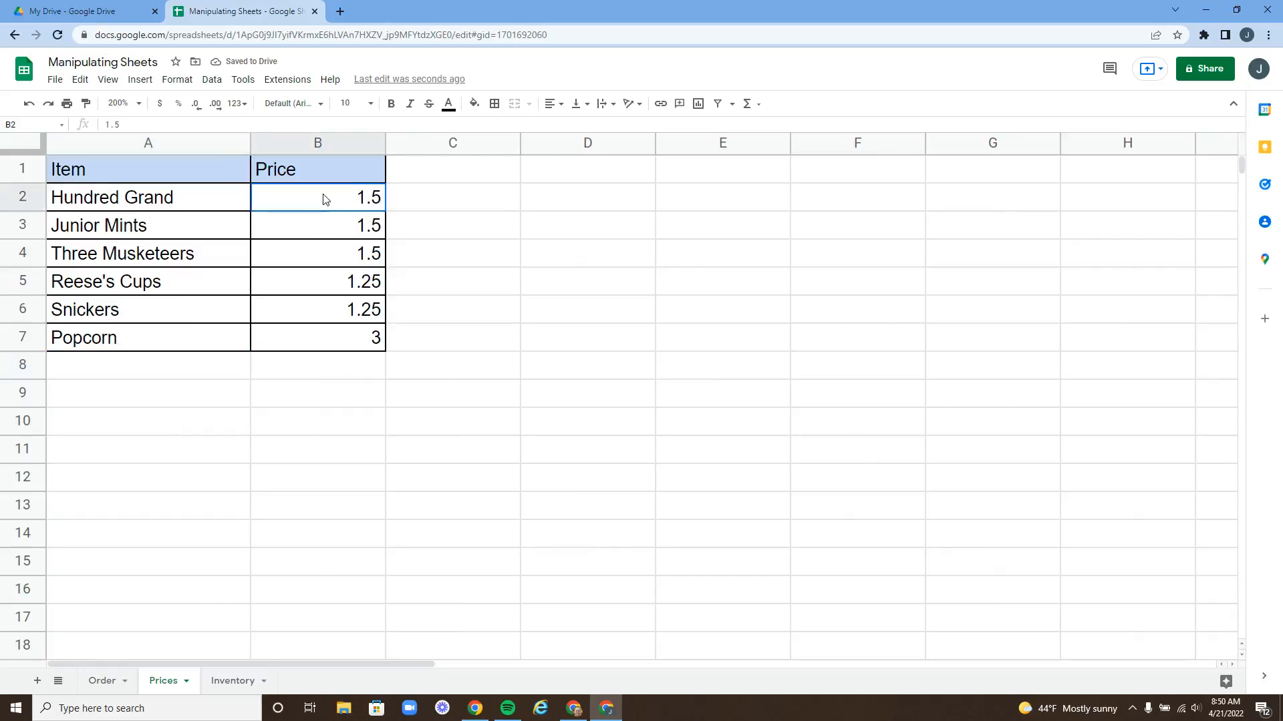
drag(324, 199, 324, 338)
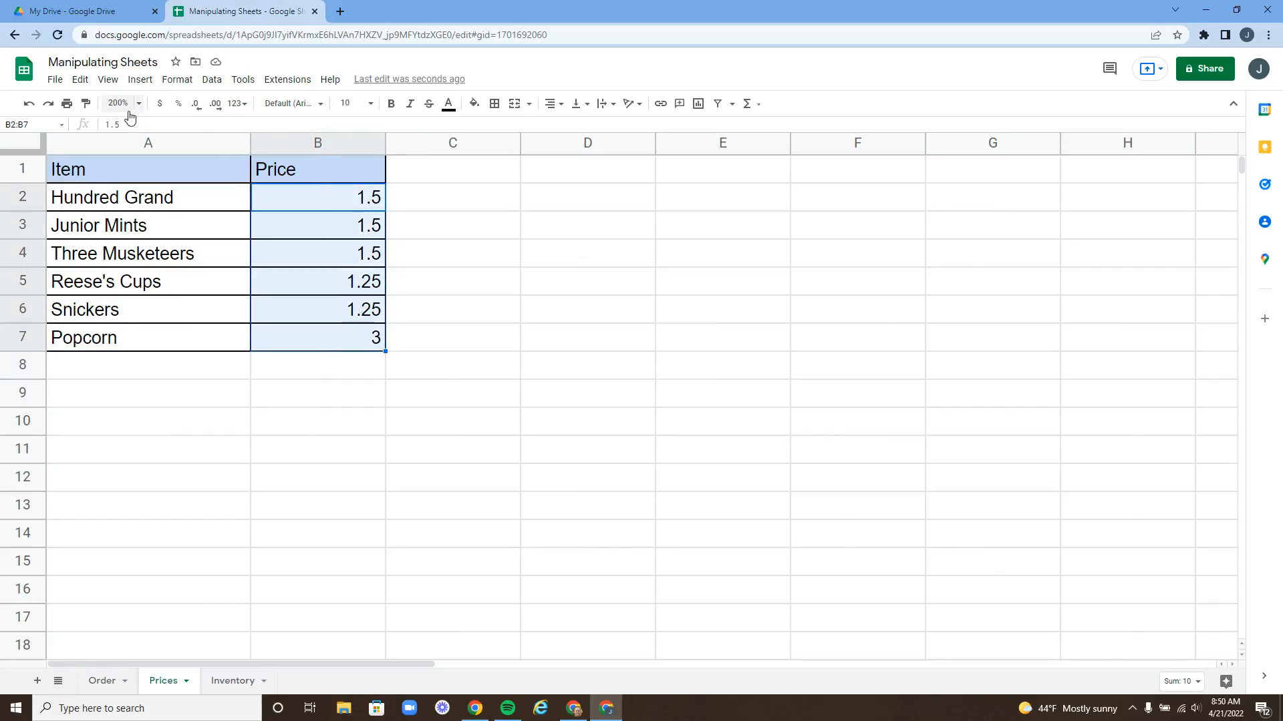
click(160, 106)
click(475, 322)
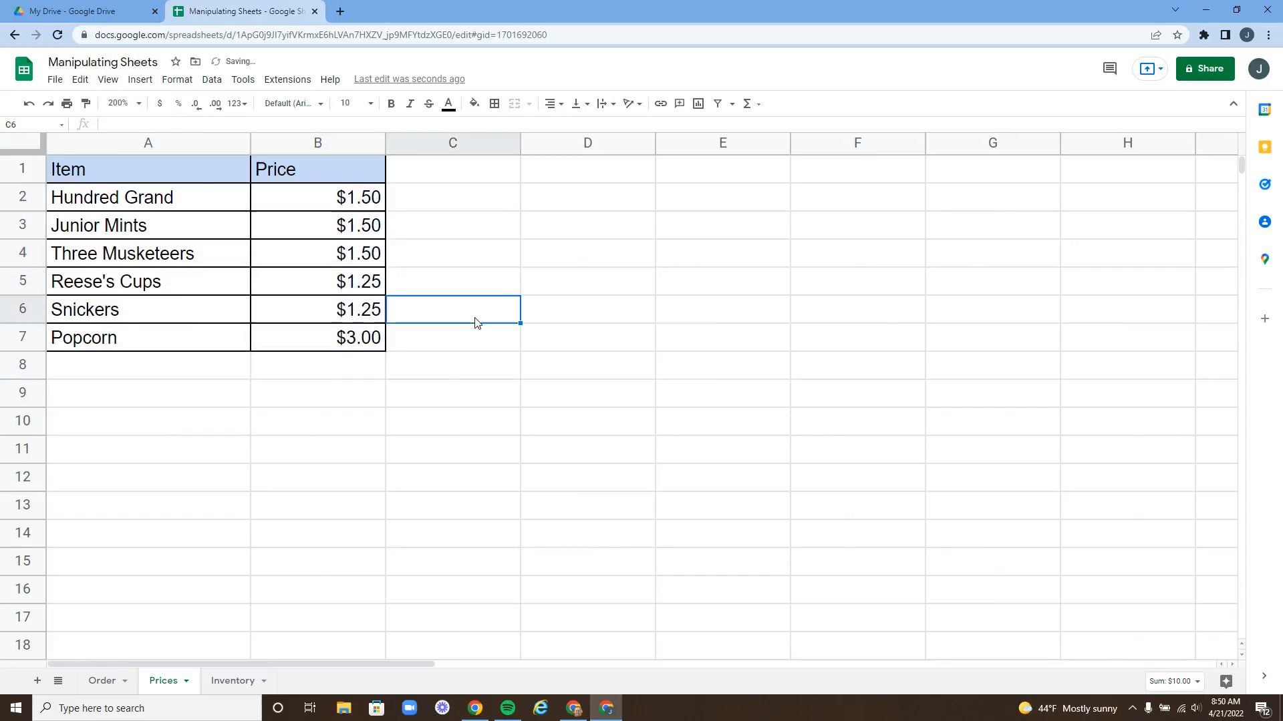
Step: Calculate the Junior Mints total on the Order sheet with =B3*C3 in D3 and copy the formula down to D7
click(100, 681)
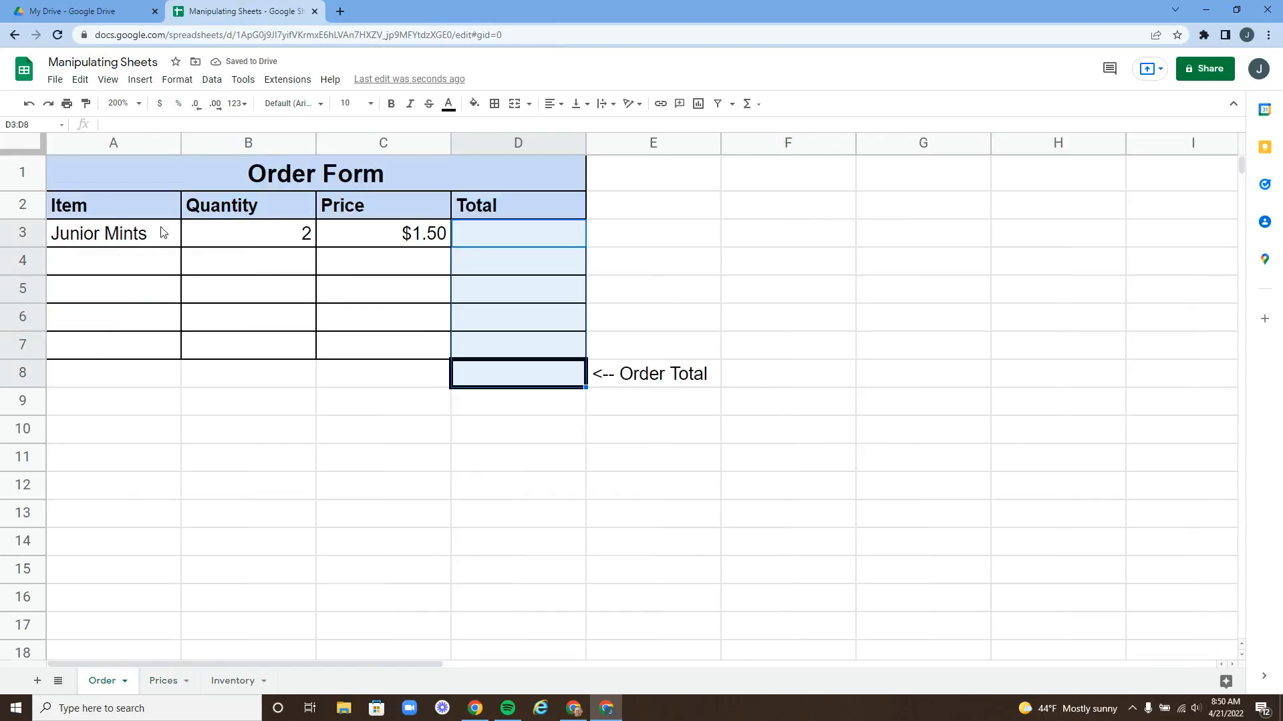
click(508, 245)
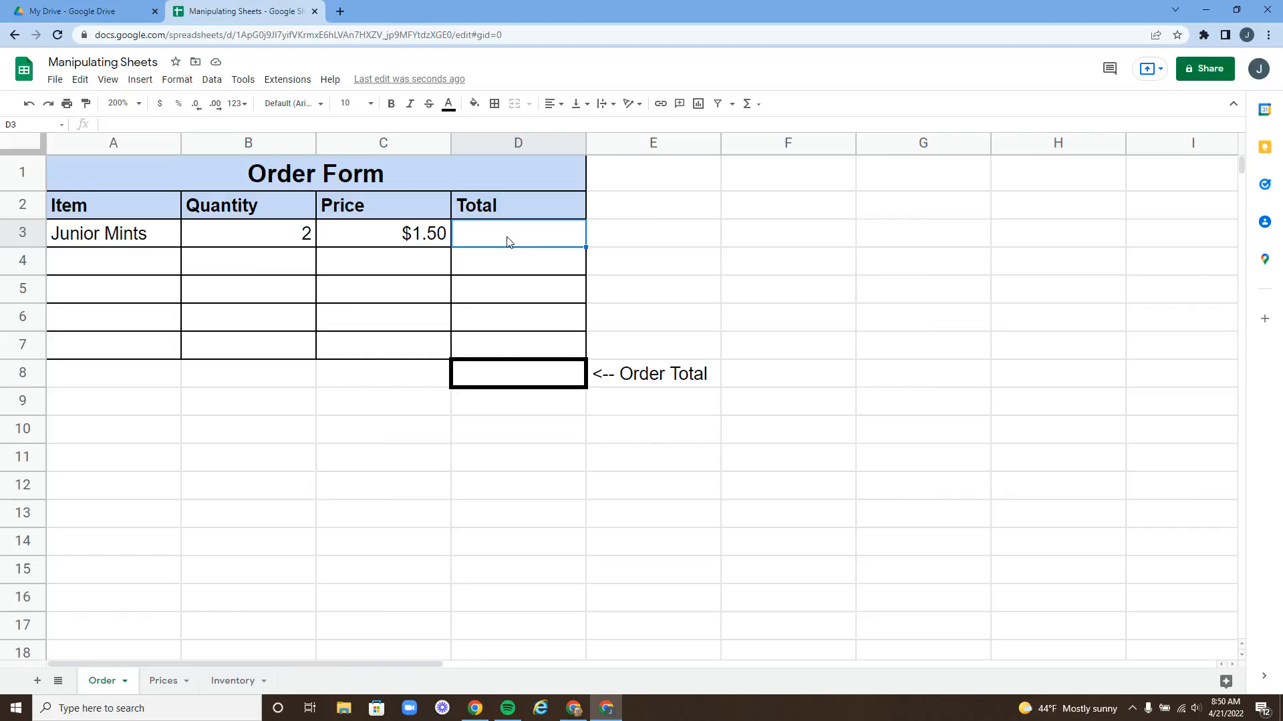
text(=)
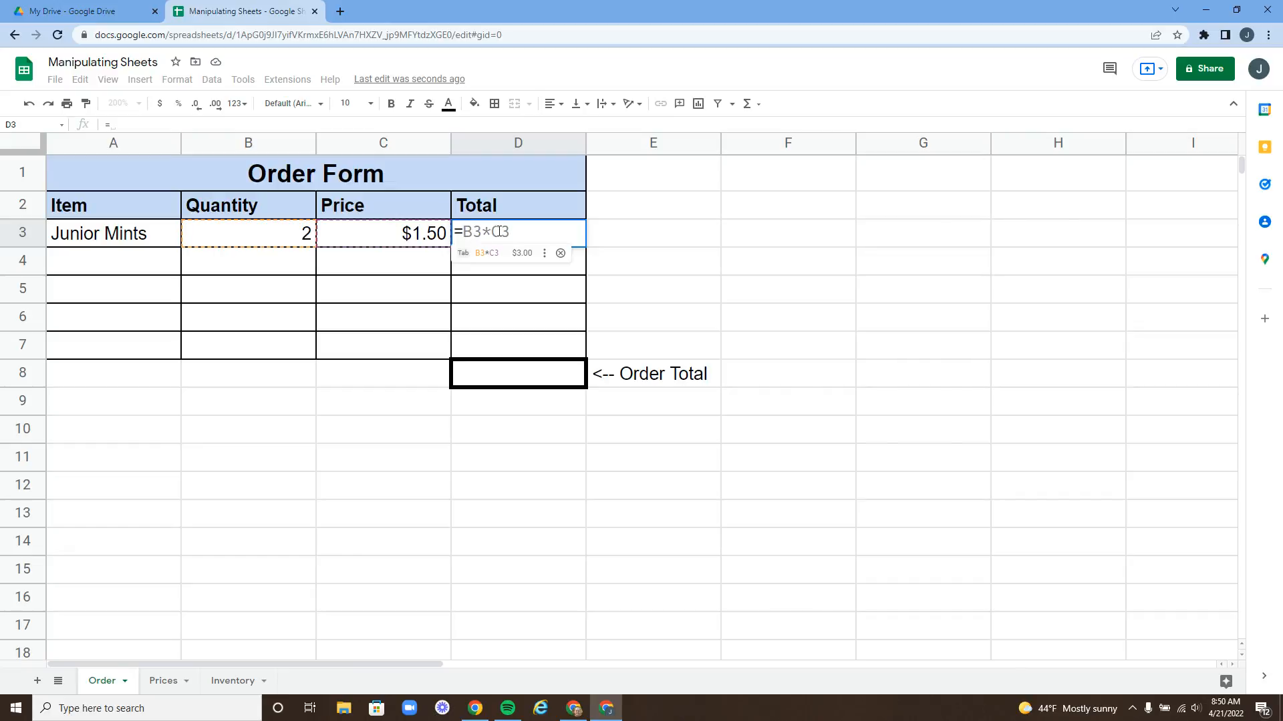
key(Tab)
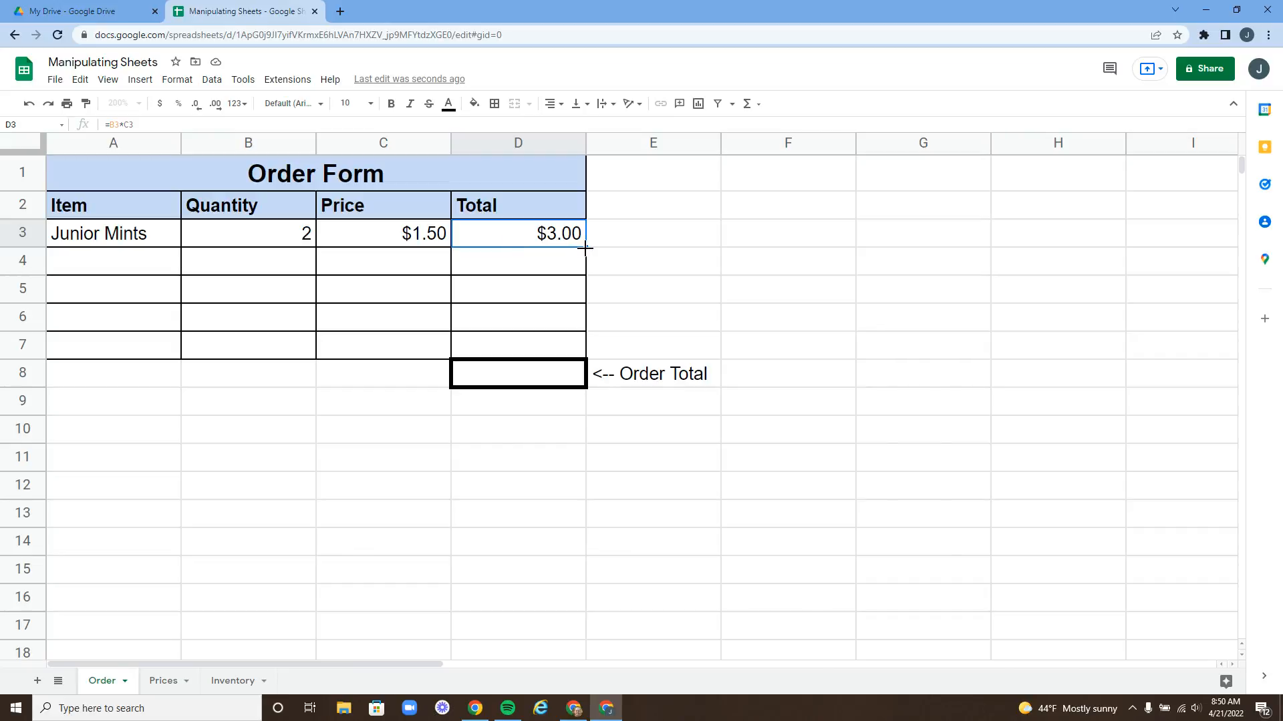
drag(585, 248, 585, 357)
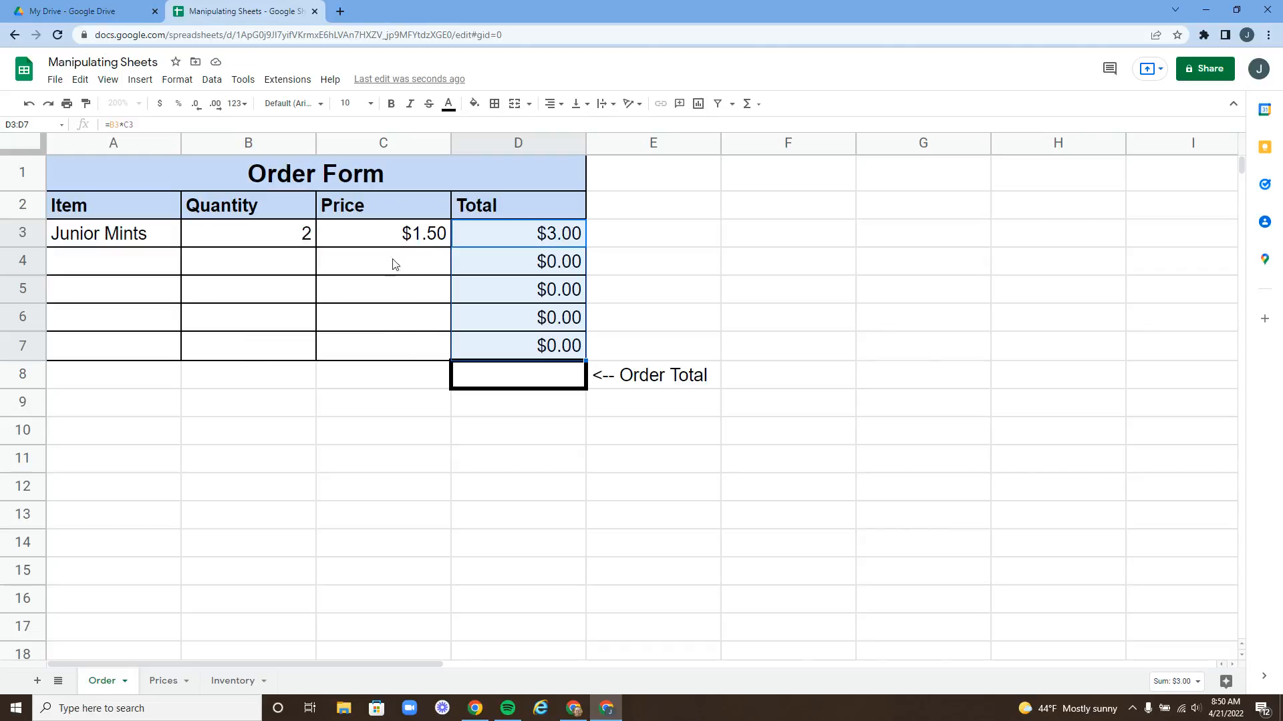
click(520, 263)
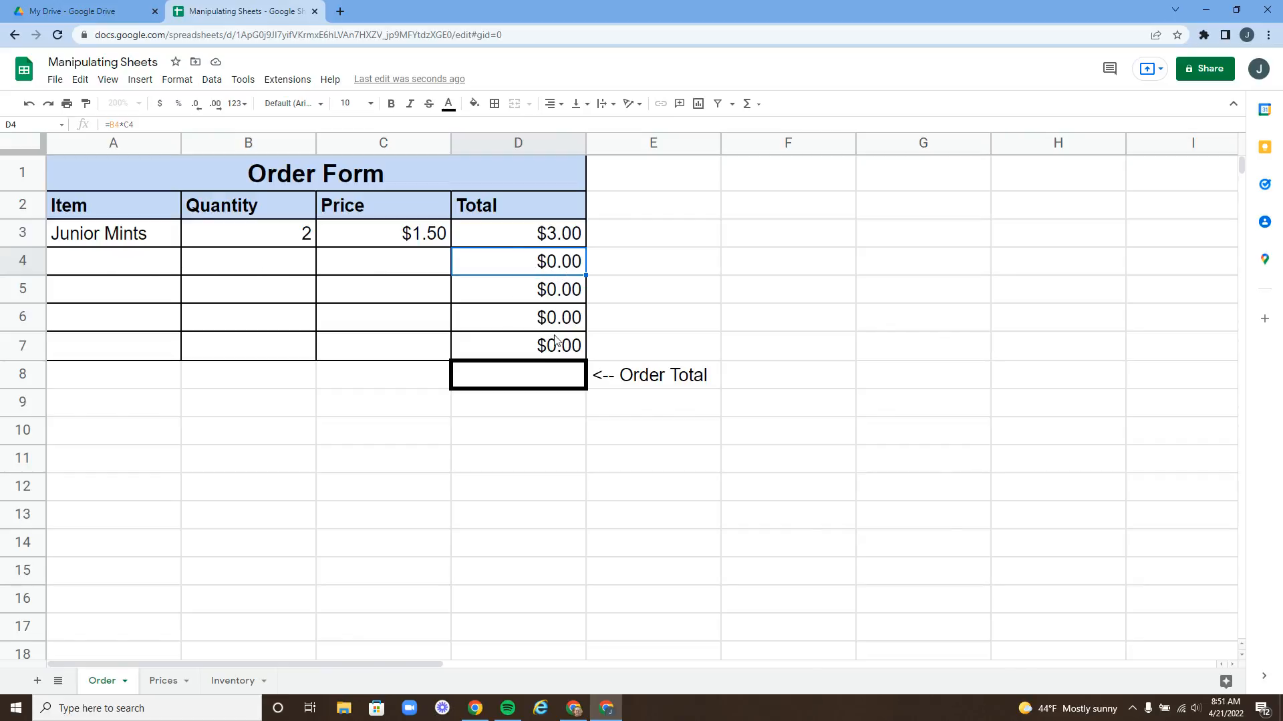
Step: Calculate the order total in D8 with =SUM(D3:D7)
click(527, 383)
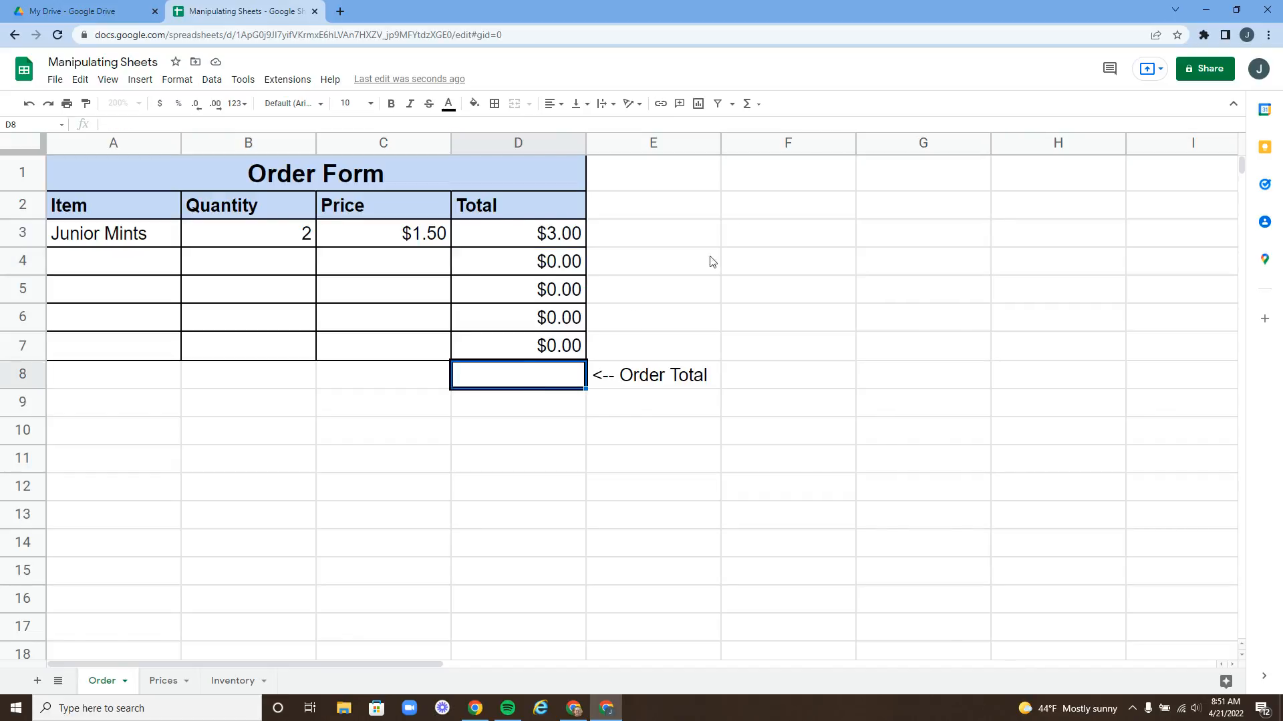
click(749, 110)
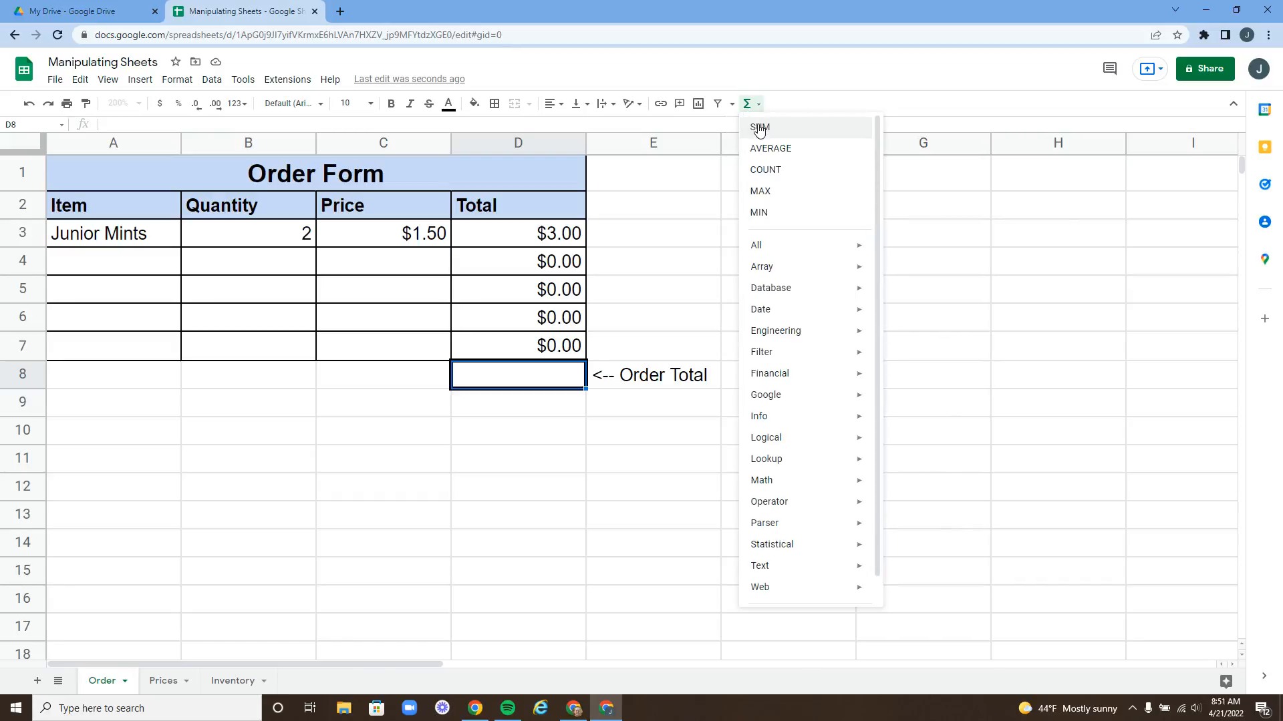
click(759, 129)
click(524, 242)
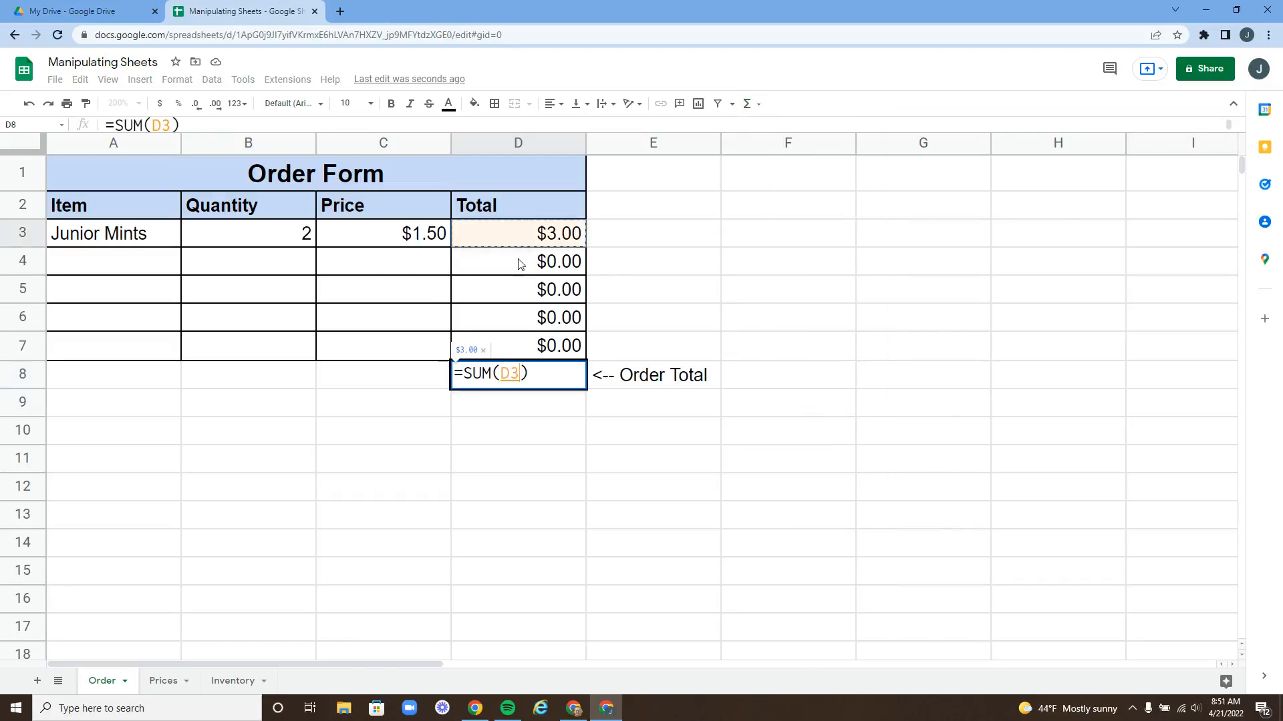
drag(522, 264, 523, 354)
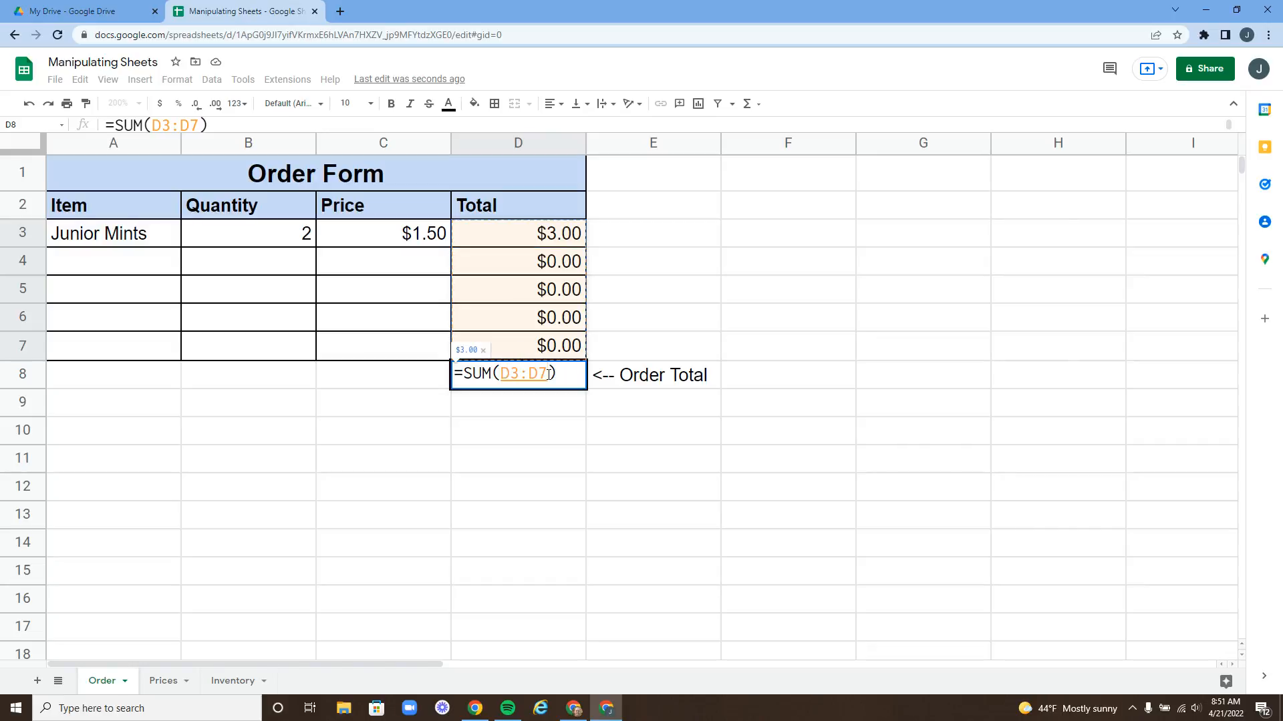
key(Return)
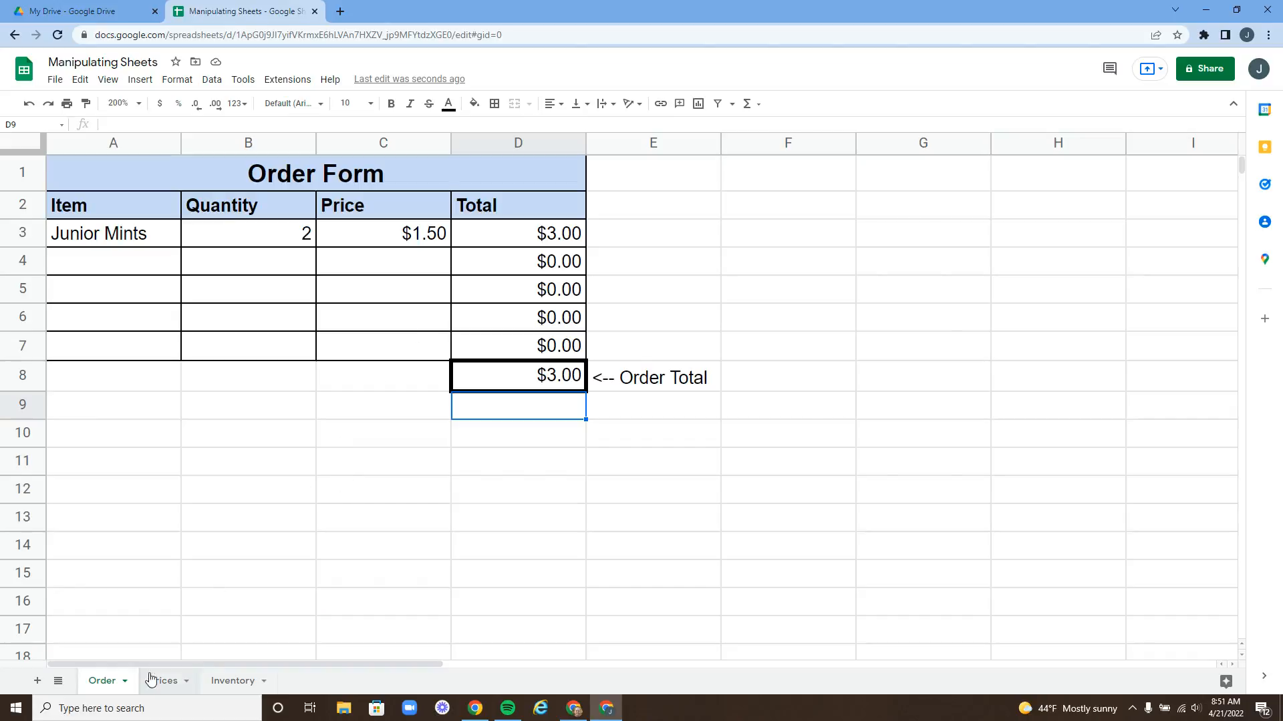
Step: Compare the Order and Prices sheets and examine the sheet reference in the C3 price formula
click(167, 688)
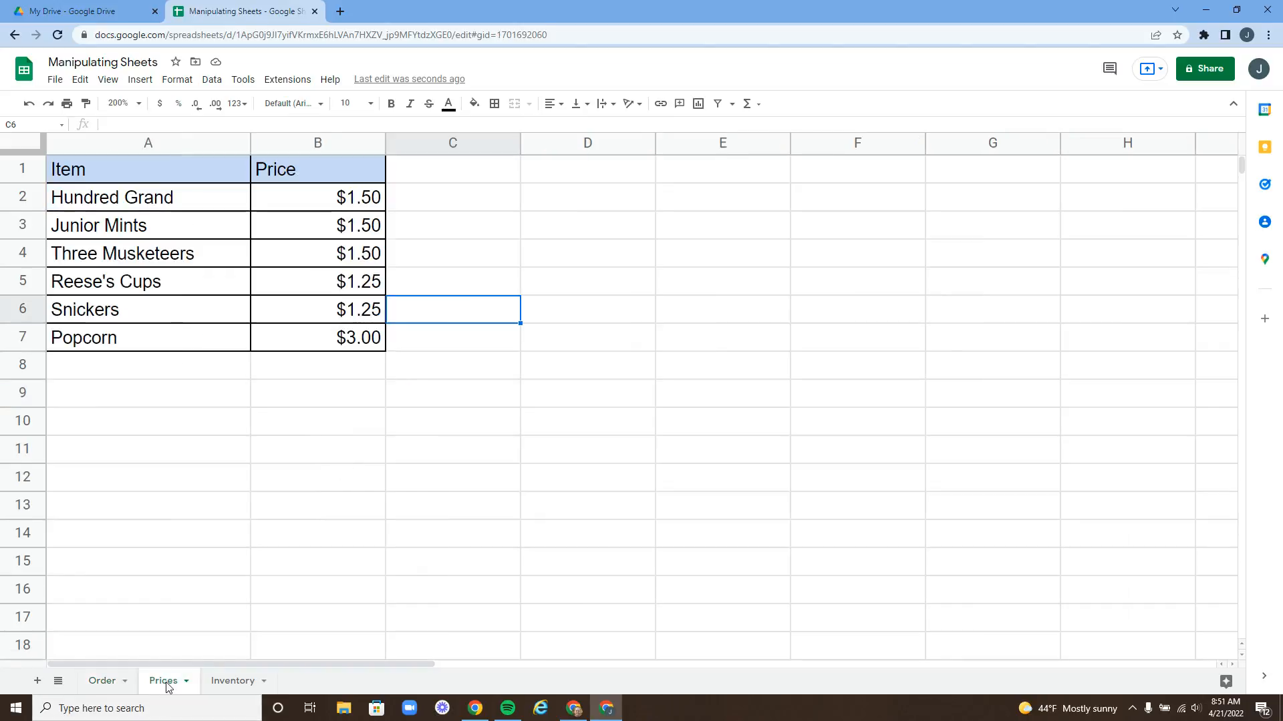
click(114, 684)
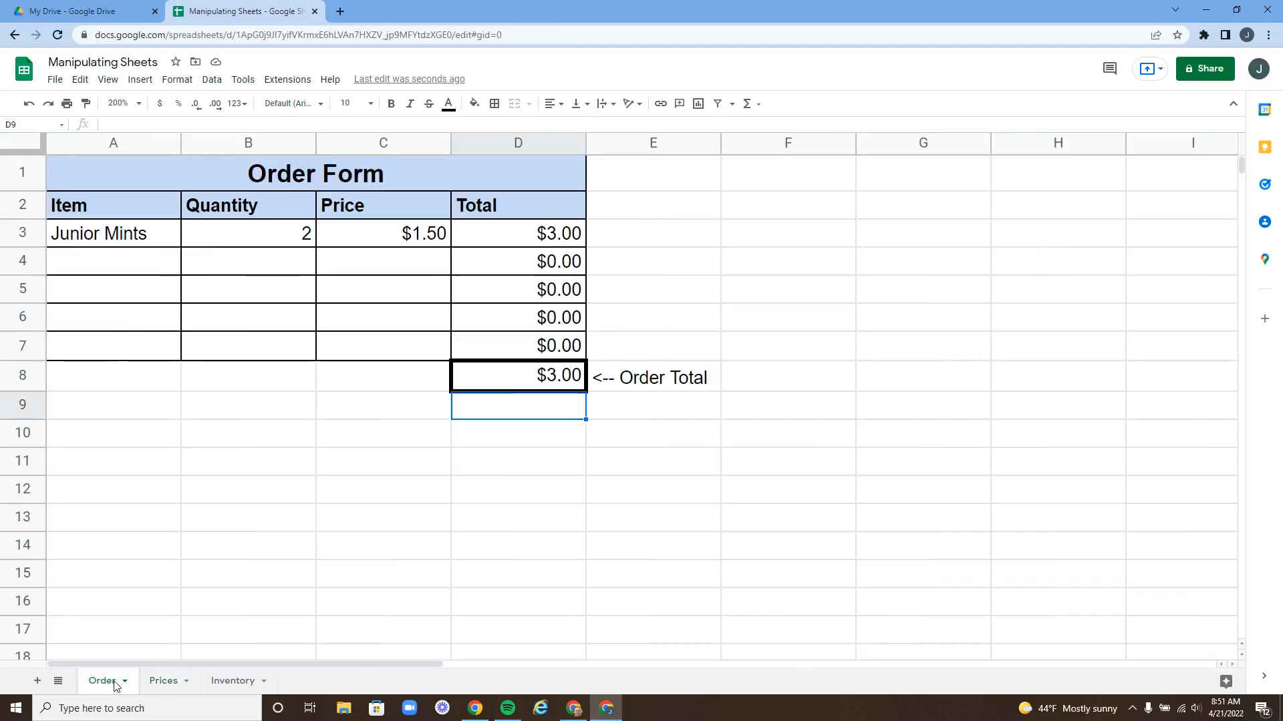
click(163, 684)
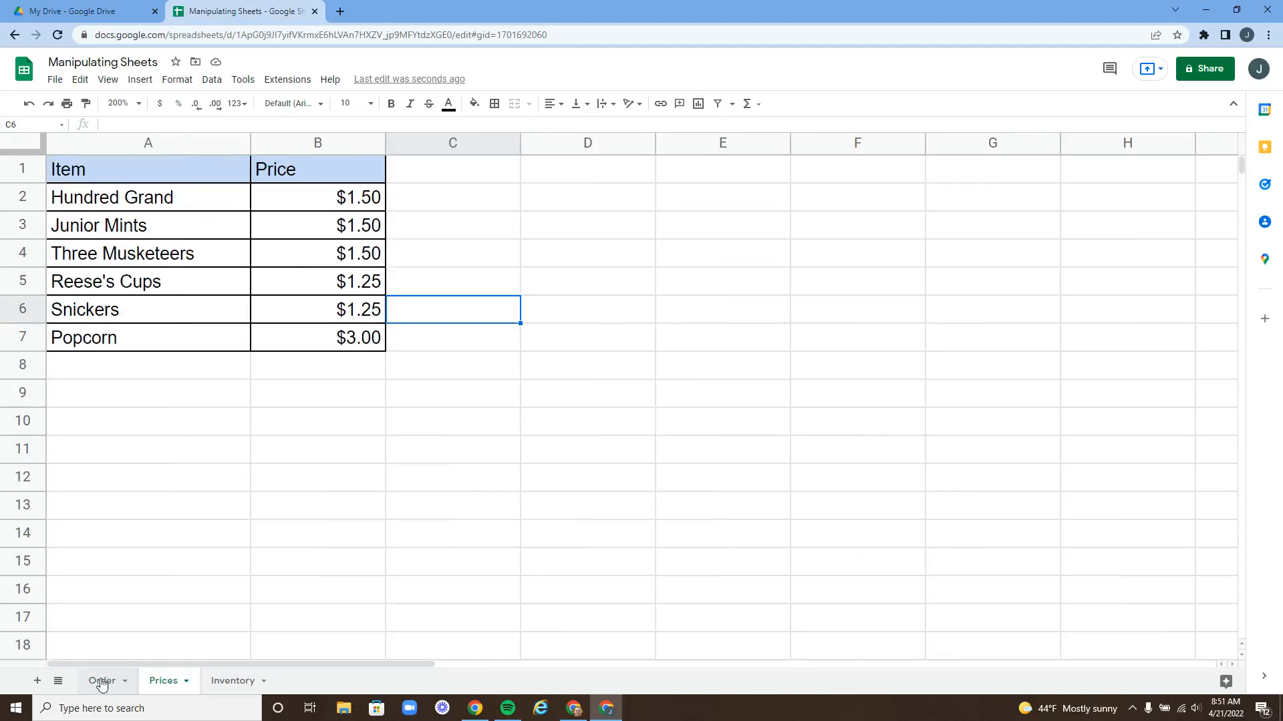
click(102, 682)
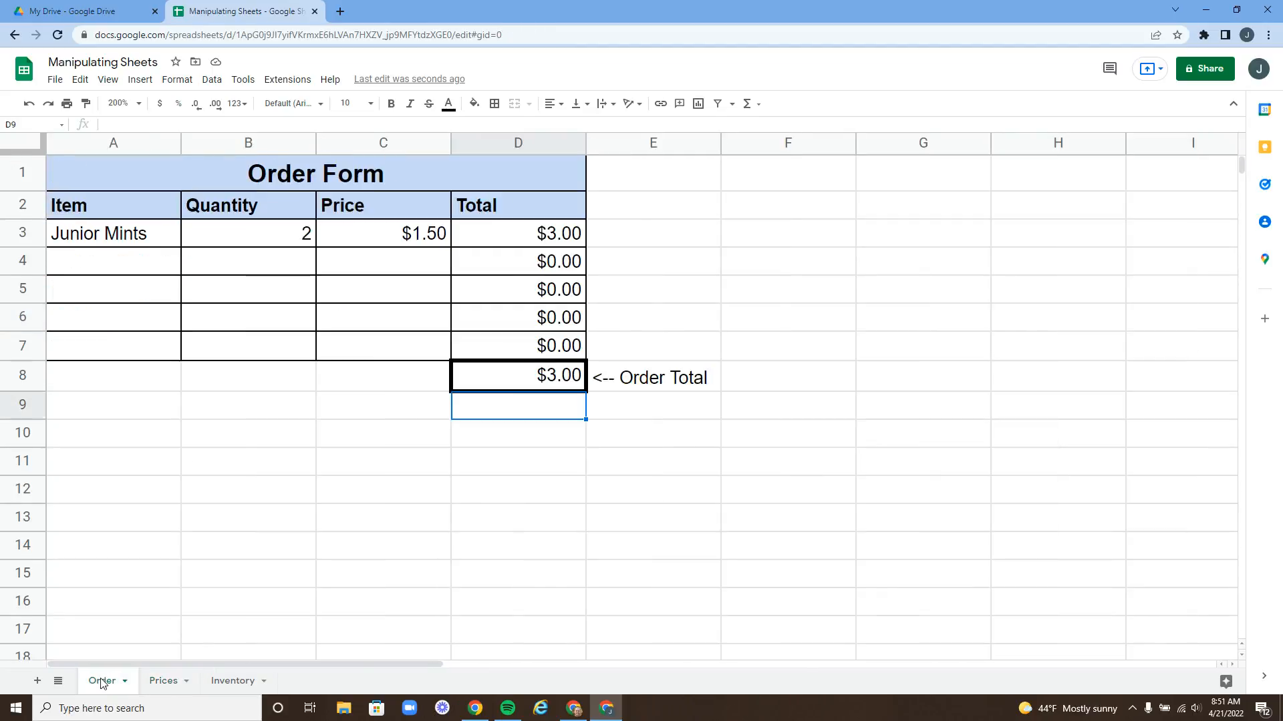
click(403, 237)
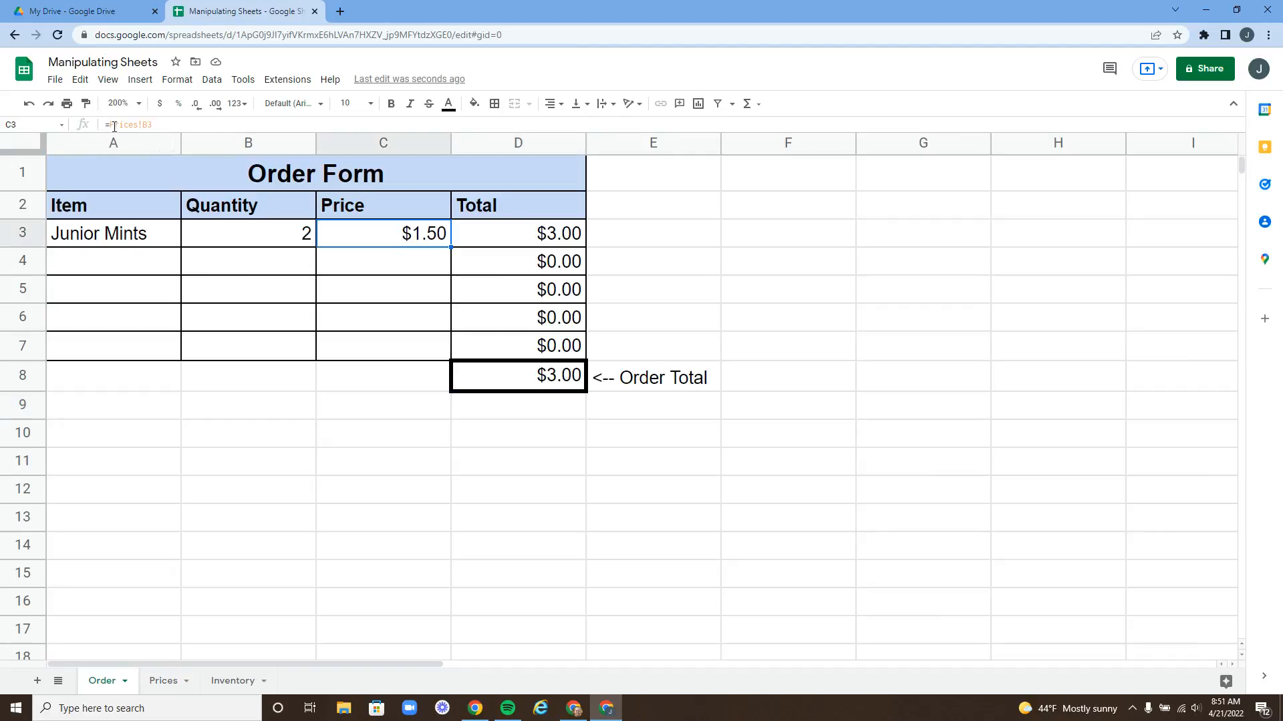
drag(110, 127, 143, 129)
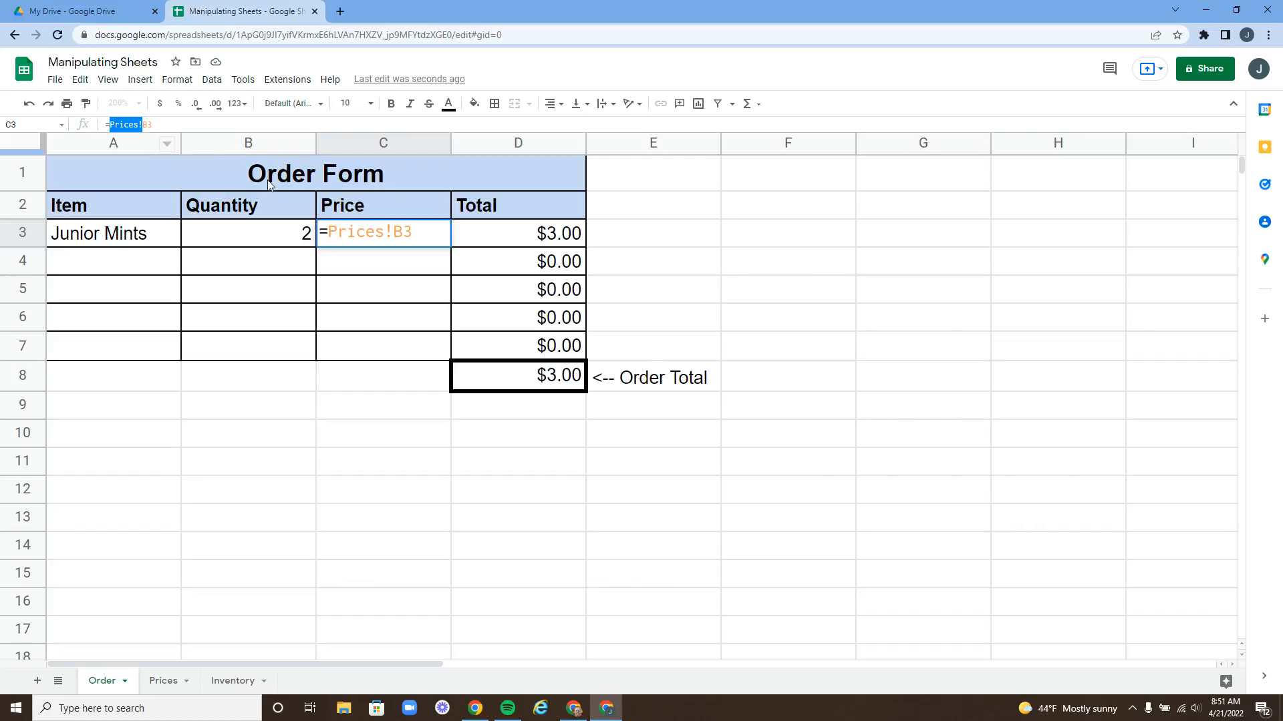
Step: Set the Junior Mints price in B3 of the Prices sheet to 2 and check the linked price on the Order sheet
click(163, 680)
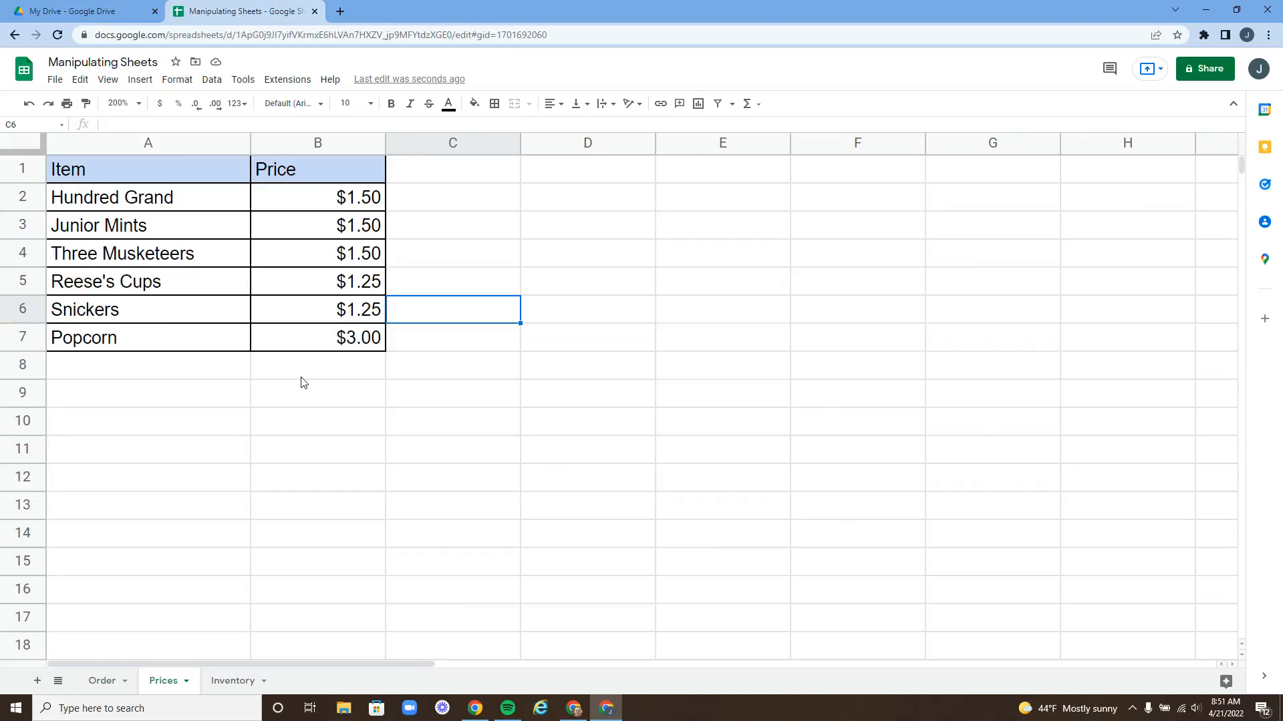
click(340, 230)
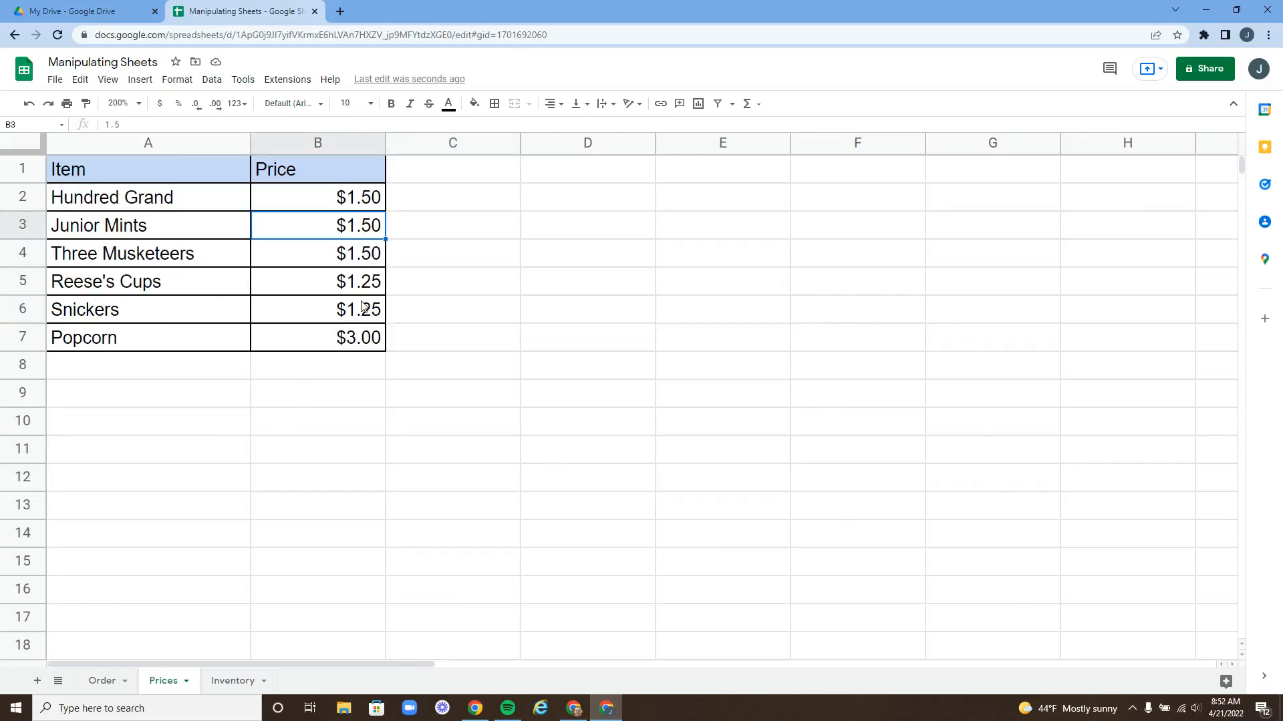
text(2)
key(Return)
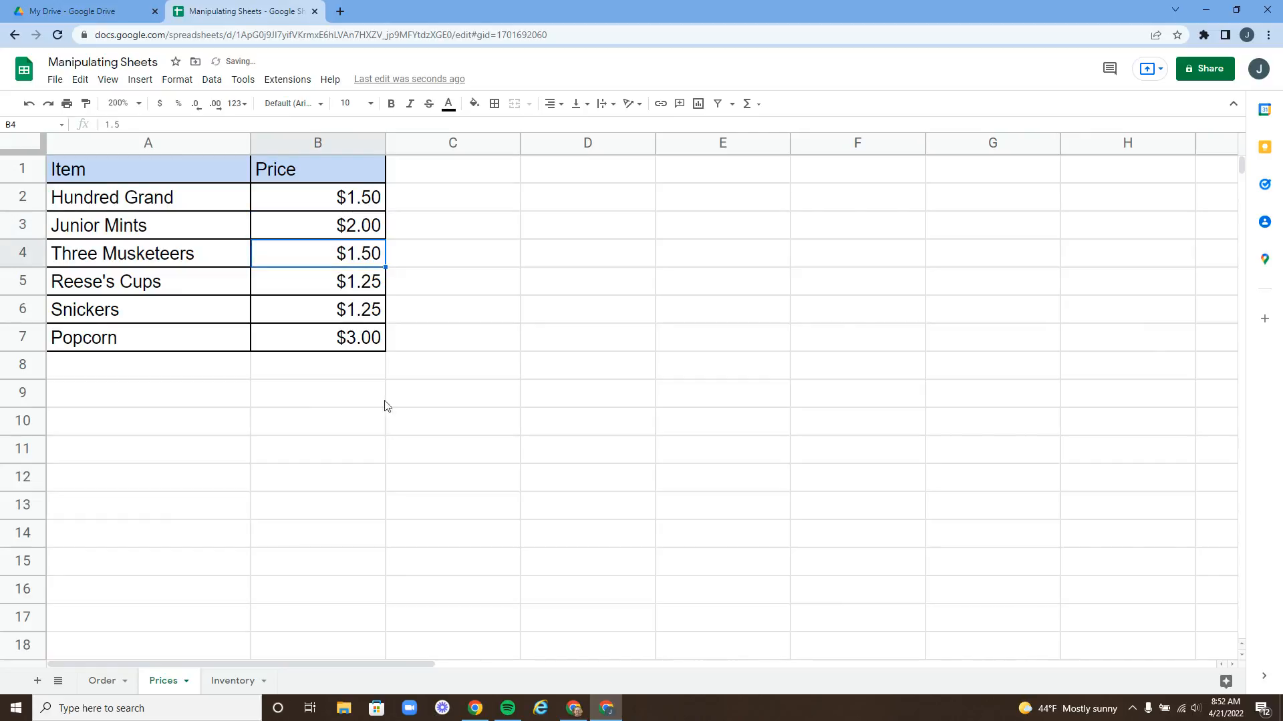
click(104, 681)
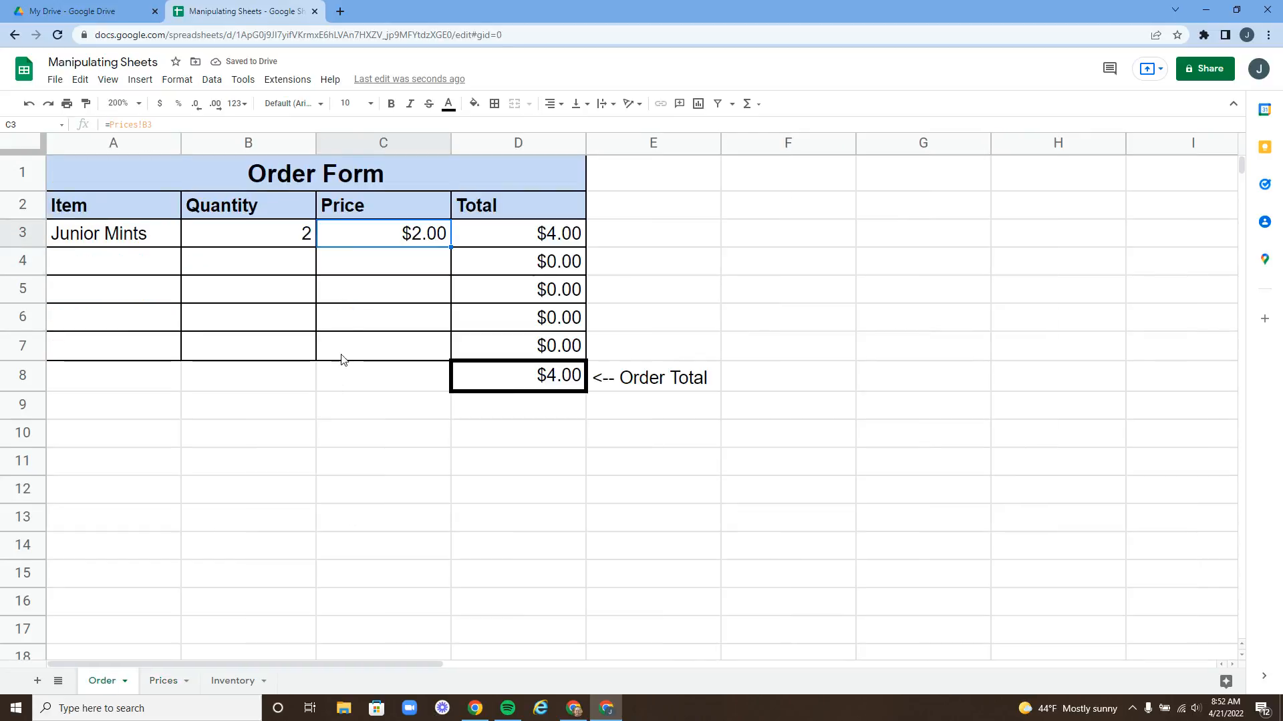